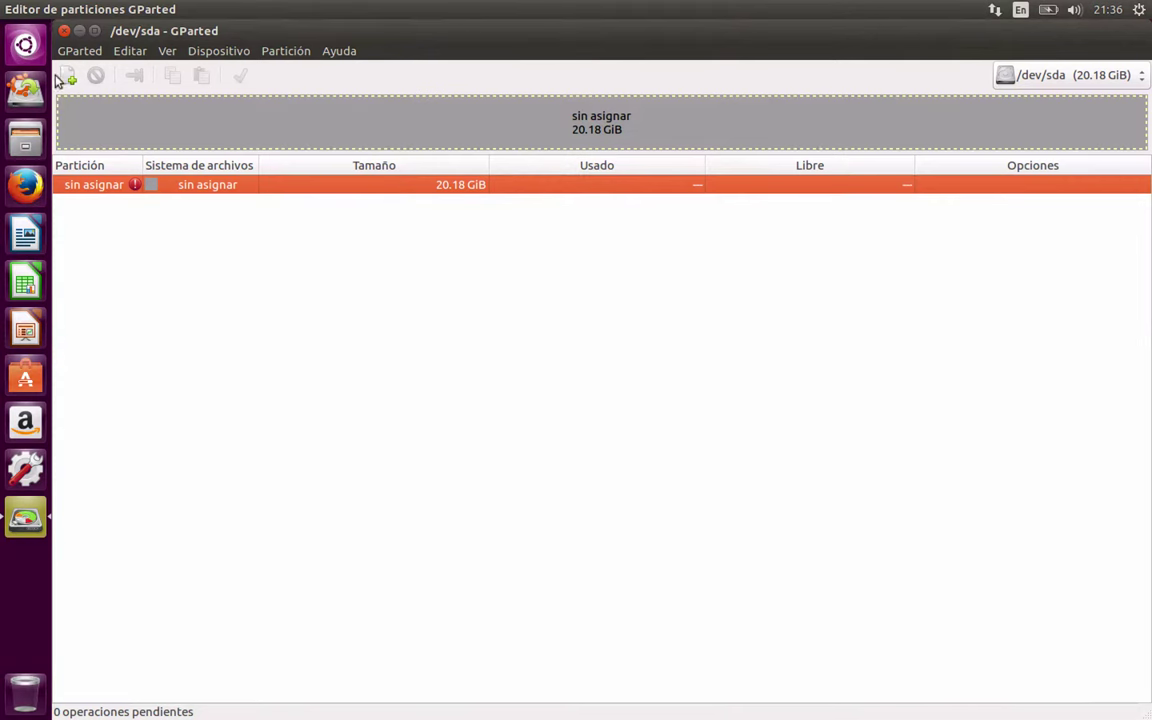
Open the Home folder in the file manager
left_click(22, 147)
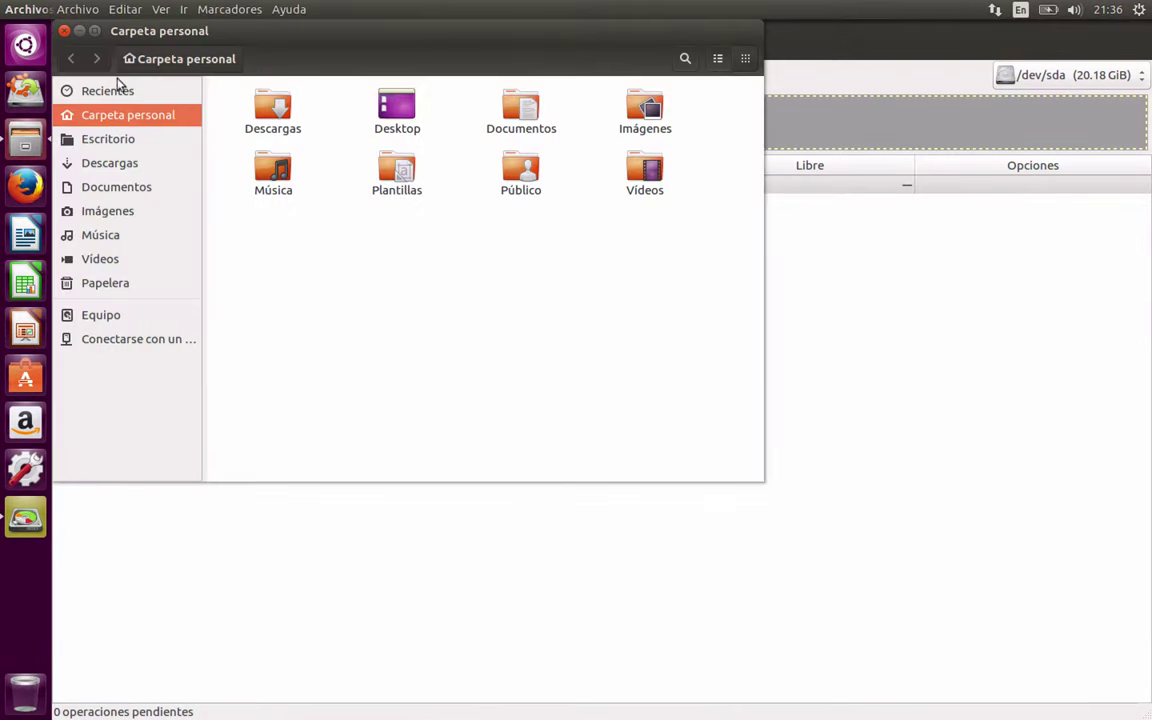
Enlarge the Files window and view the empty Vídeos folder
left_click_drag(759, 477, 1105, 481)
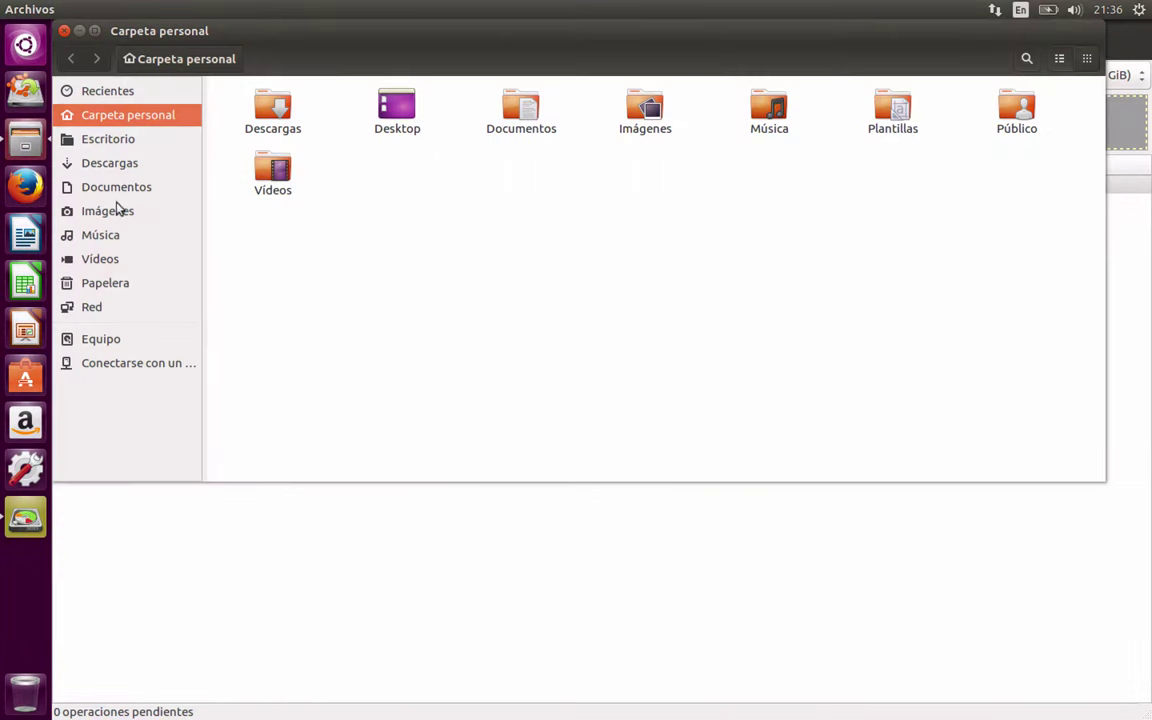
left_click(110, 259)
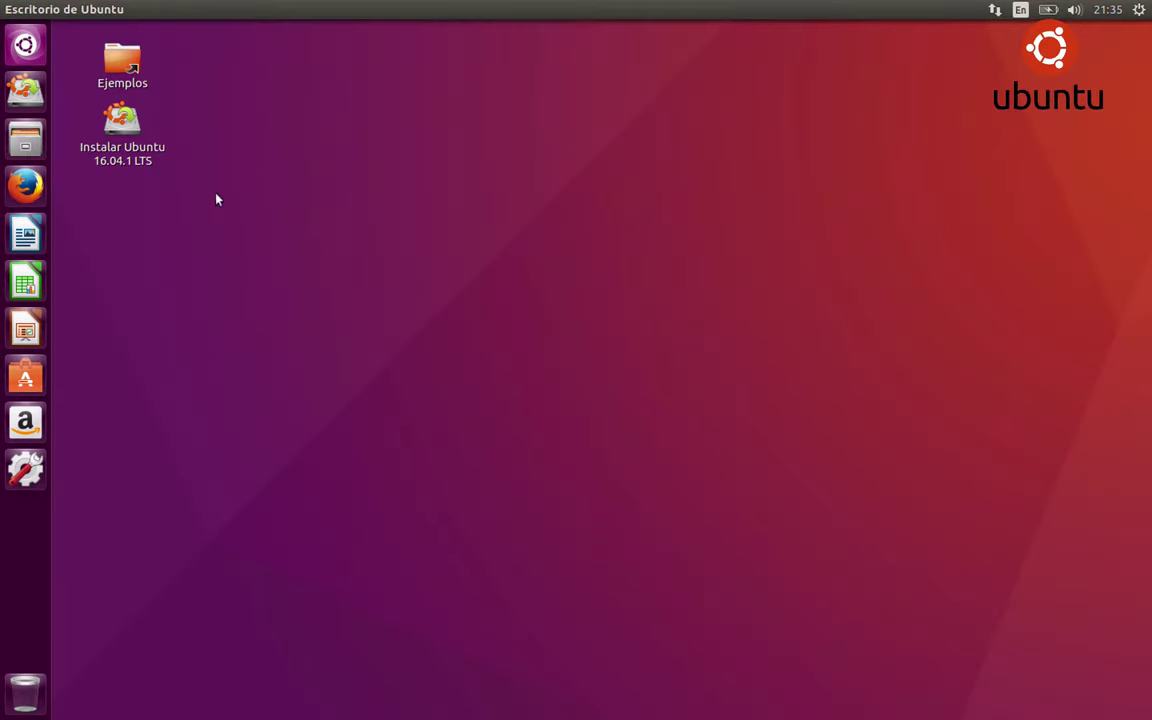
Search 'gpa' in the Dash and launch the GParted partition editor
left_click(27, 58)
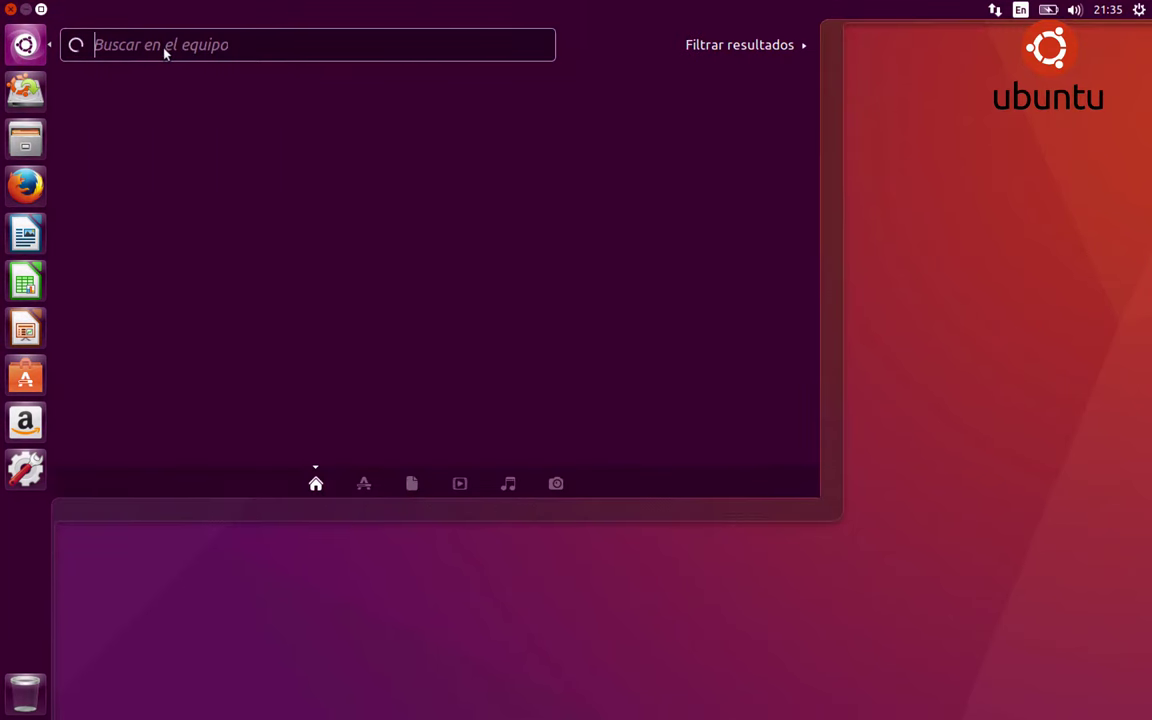
type("g")
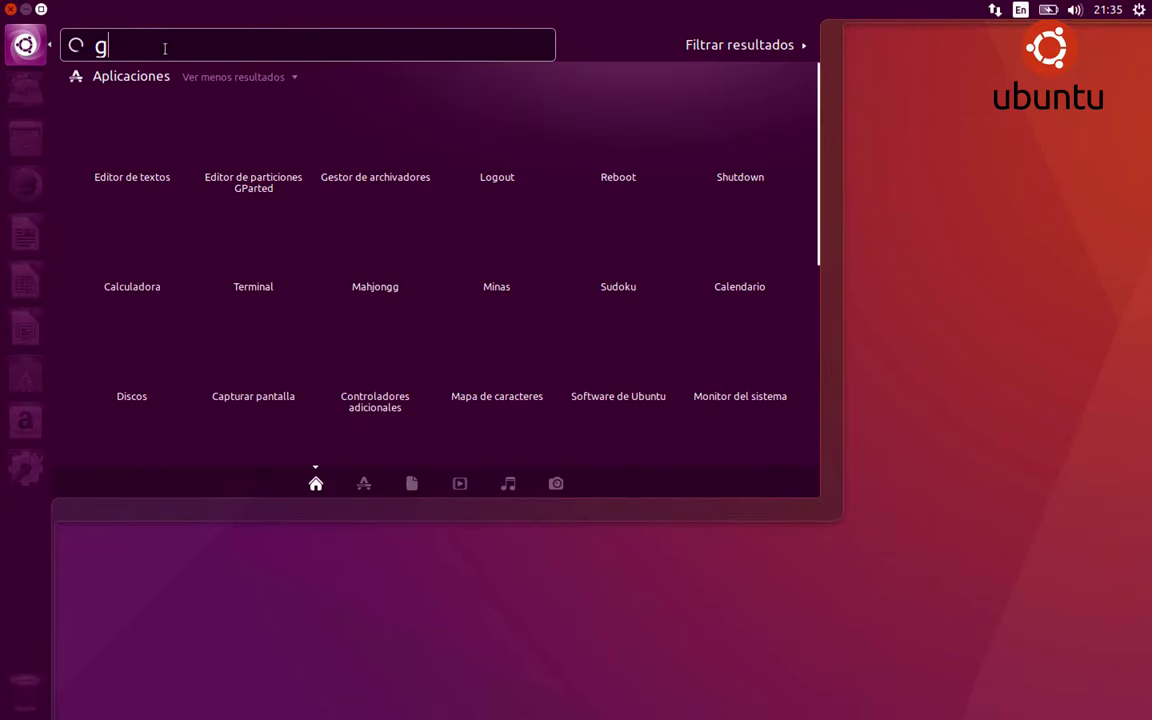
type("par")
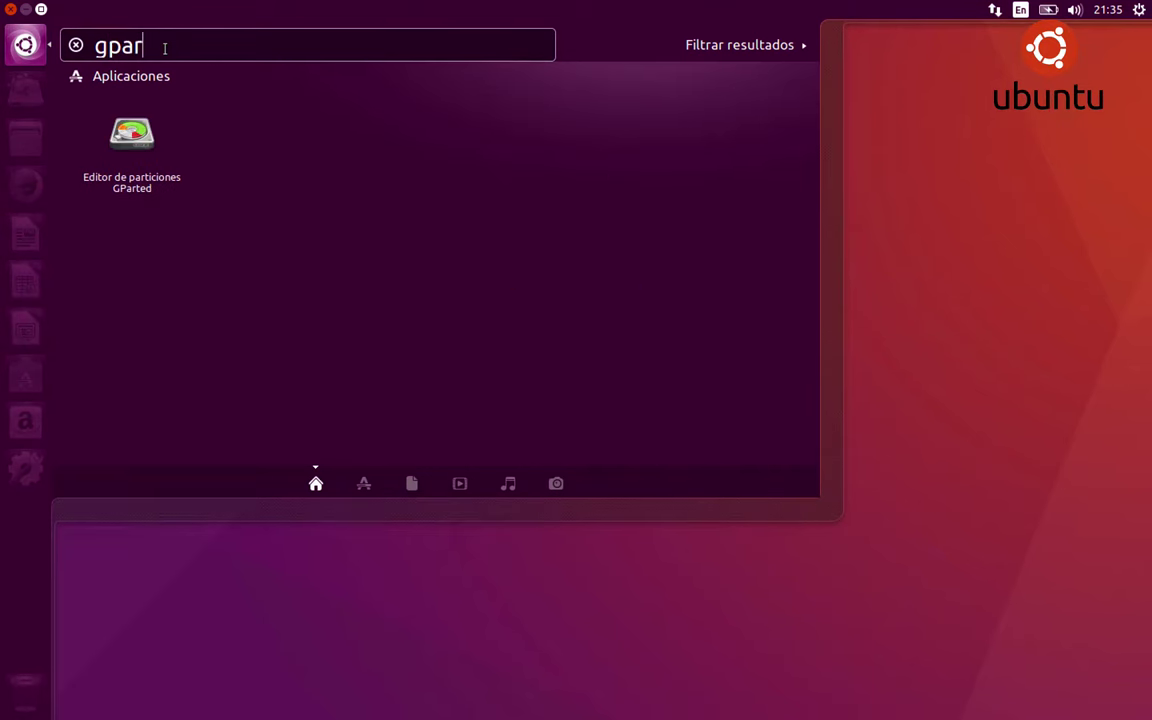
left_click(133, 135)
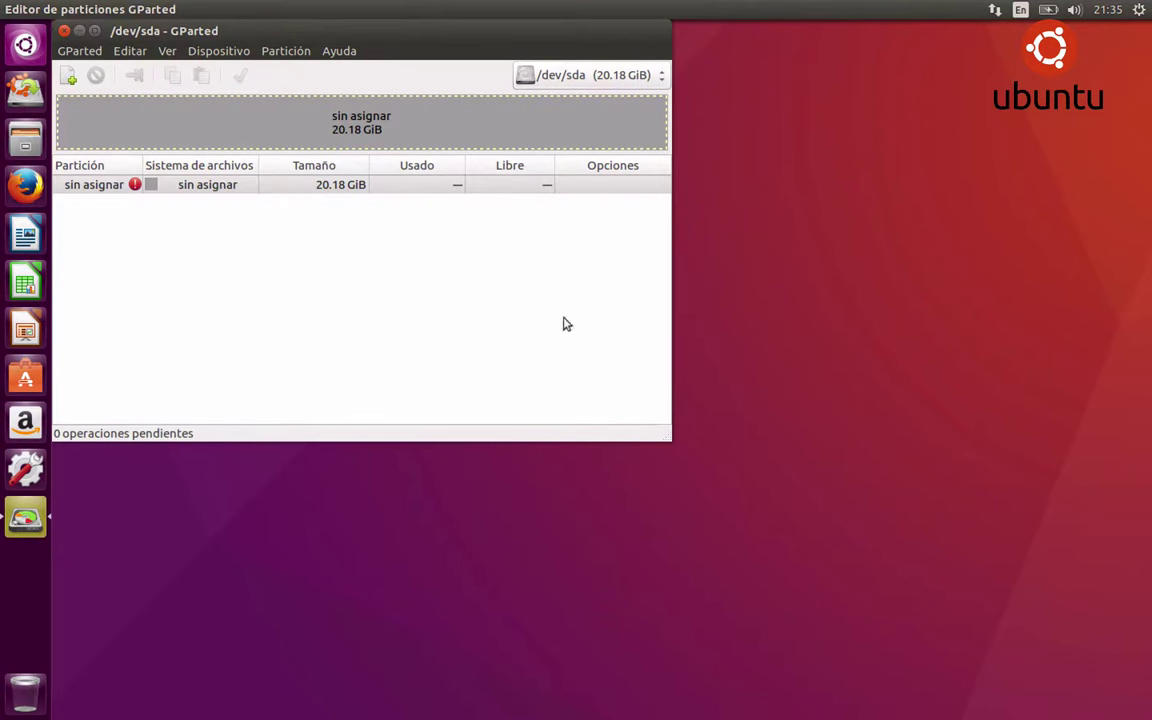
Stretch the GParted window across the screen, then show the Mac's Mission Control overview
left_click_drag(663, 433, 945, 718)
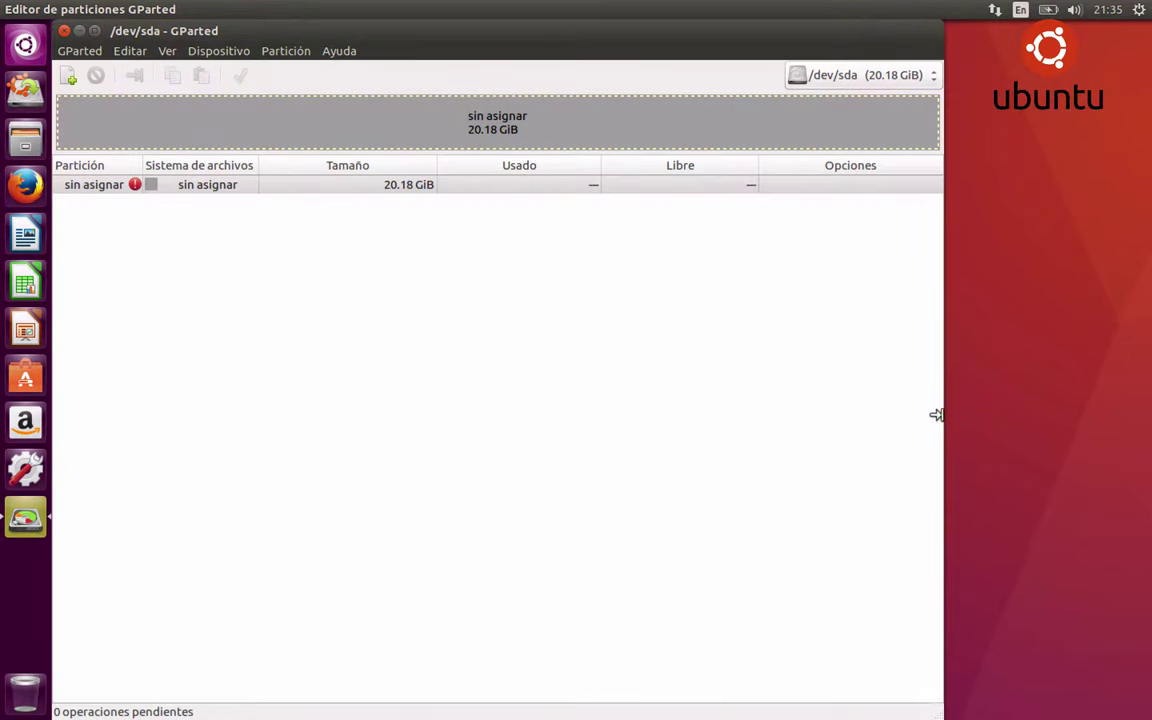
left_click_drag(941, 421, 1147, 565)
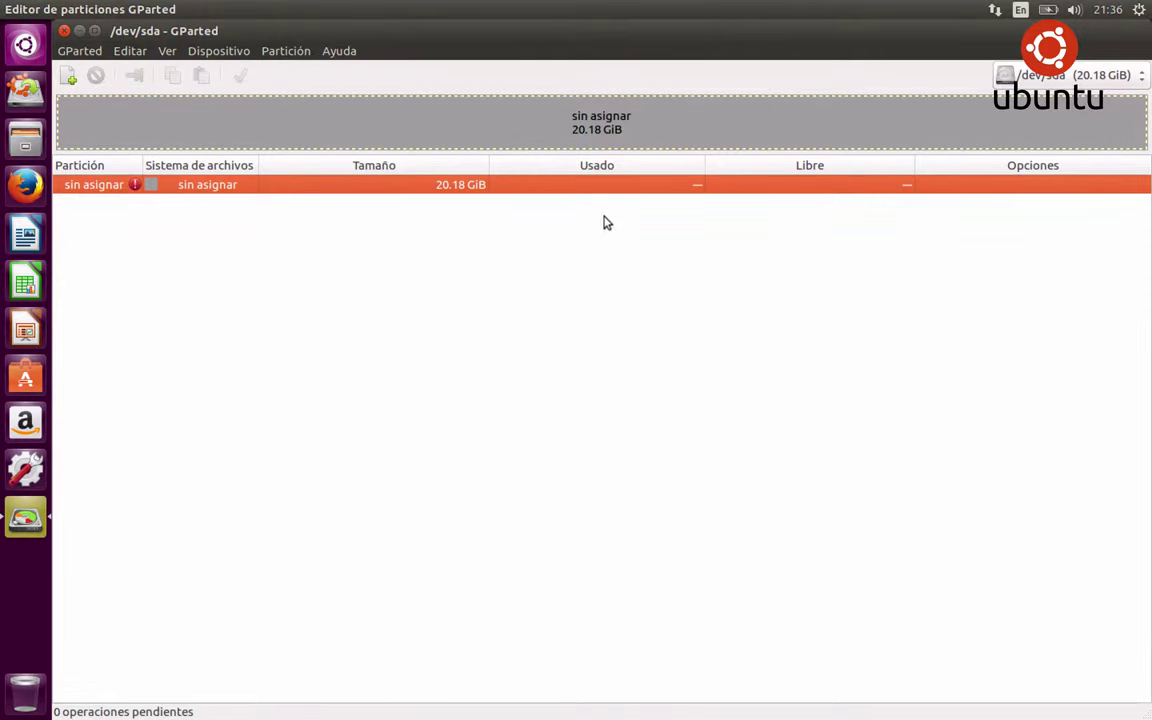
key("ctrl+Up")
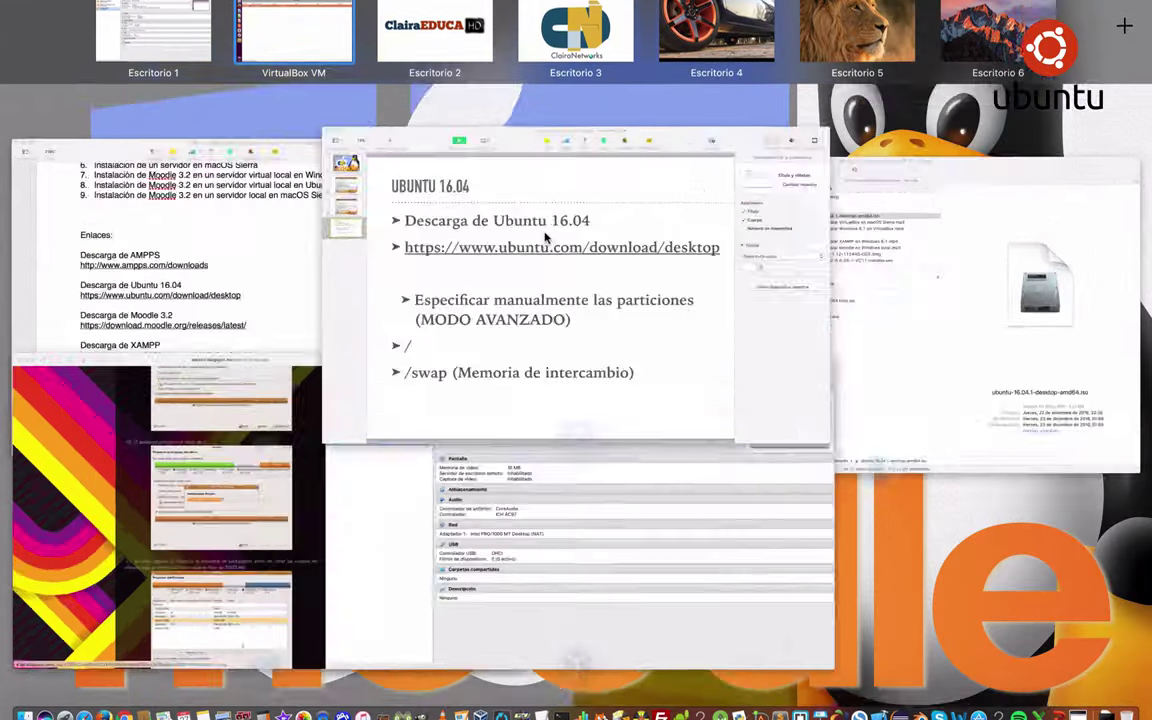
Check the Keynote slide listing / and swap partitions, then return to the VirtualBox VM
left_click(546, 236)
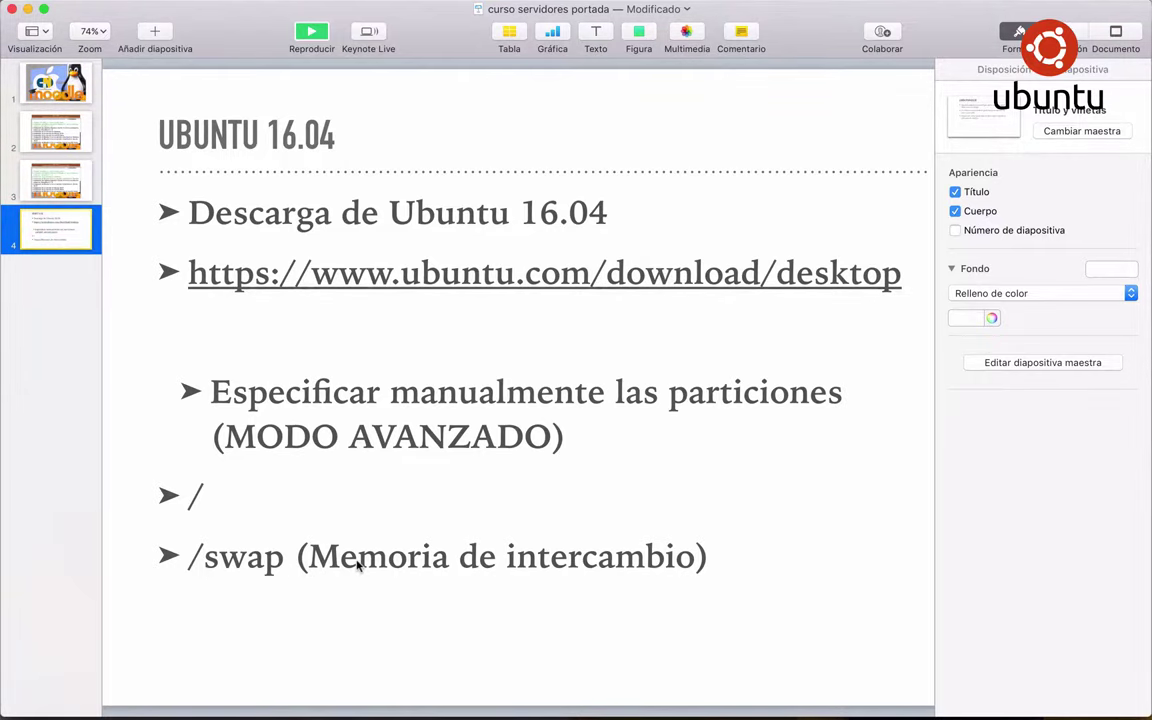
key("ctrl+Up")
left_click(196, 510)
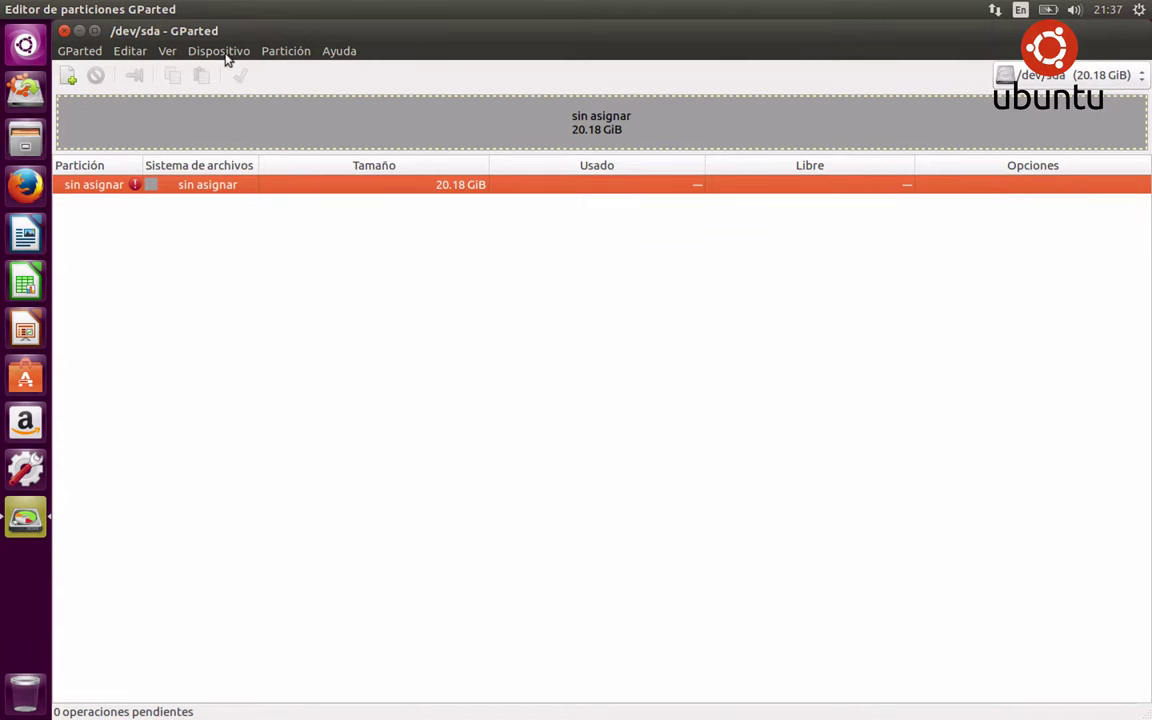
Create a new partition table on /dev/sda and queue a 5000 MiB linux-swap partition labelled SWAP
left_click(220, 51)
left_click(229, 73)
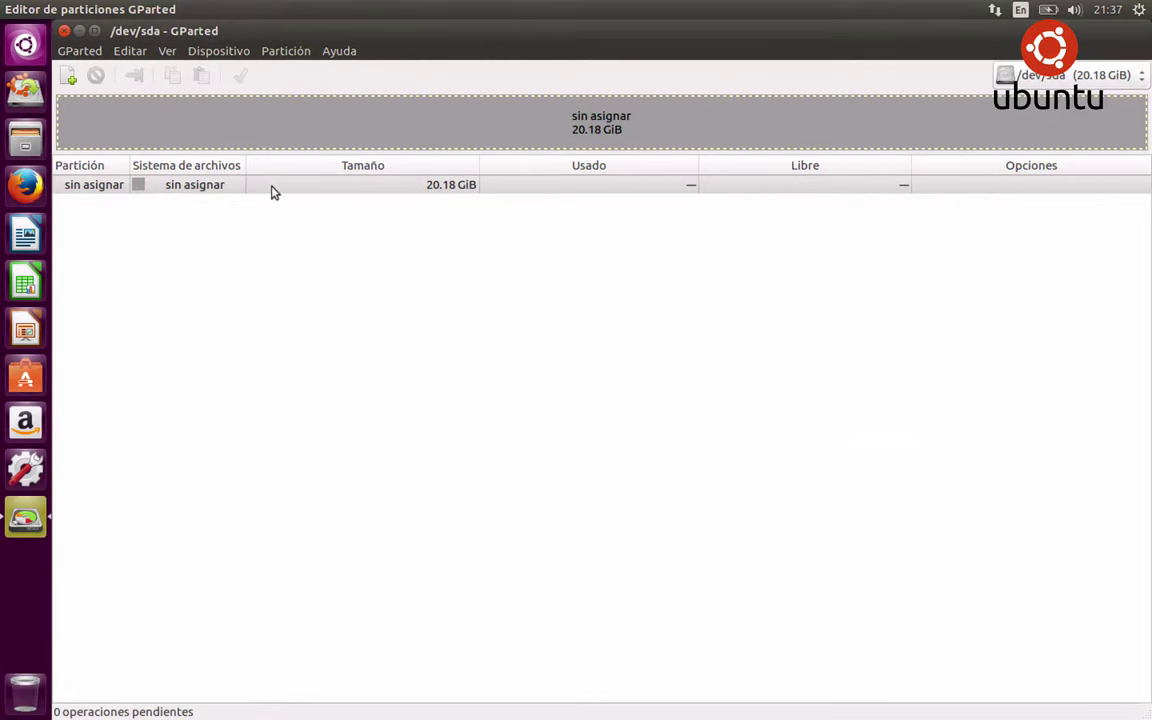
left_click(68, 79)
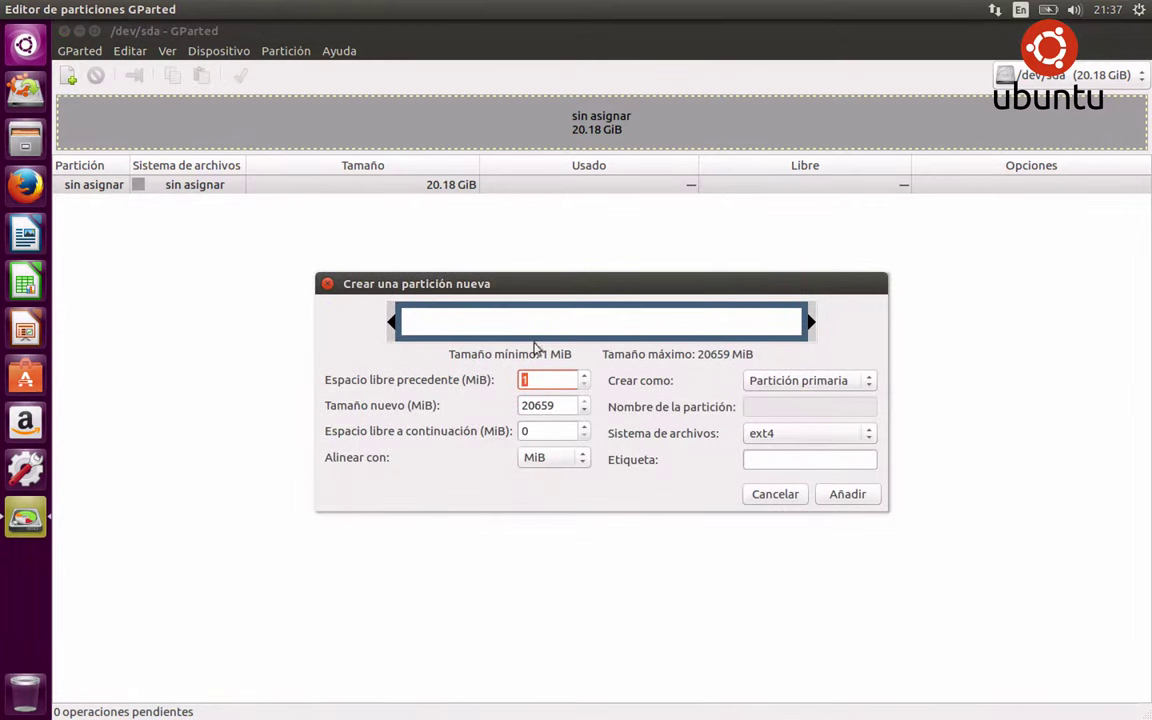
left_click_drag(812, 322, 505, 321)
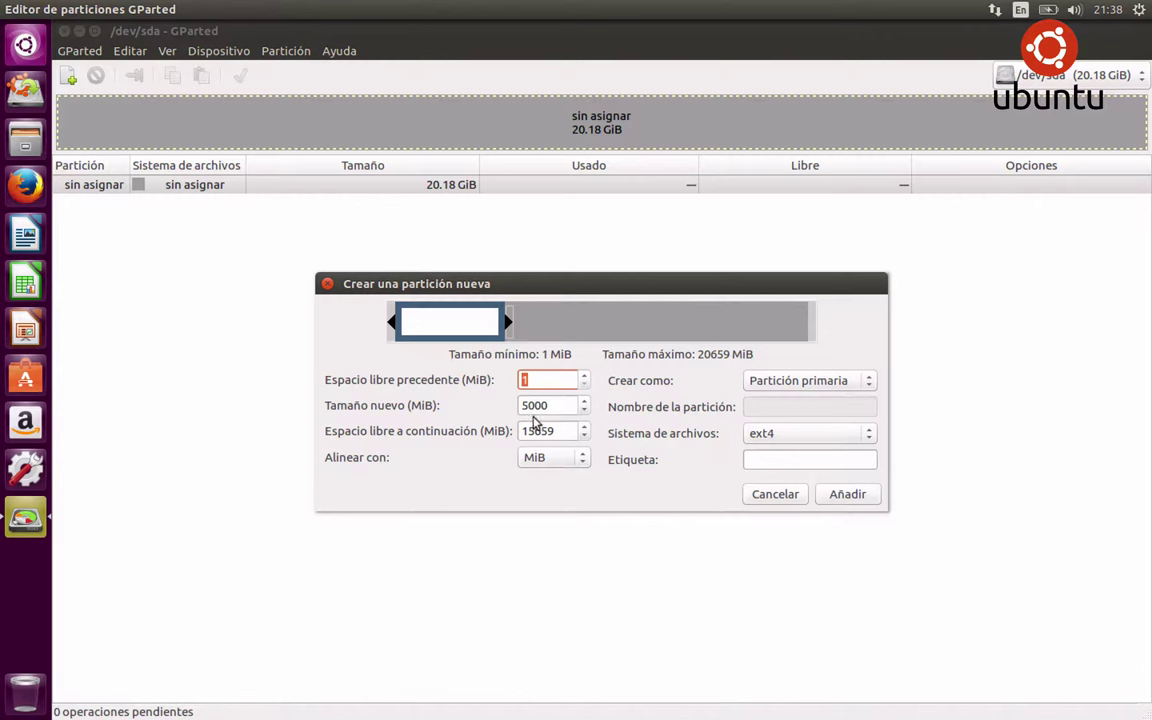
left_click(772, 436)
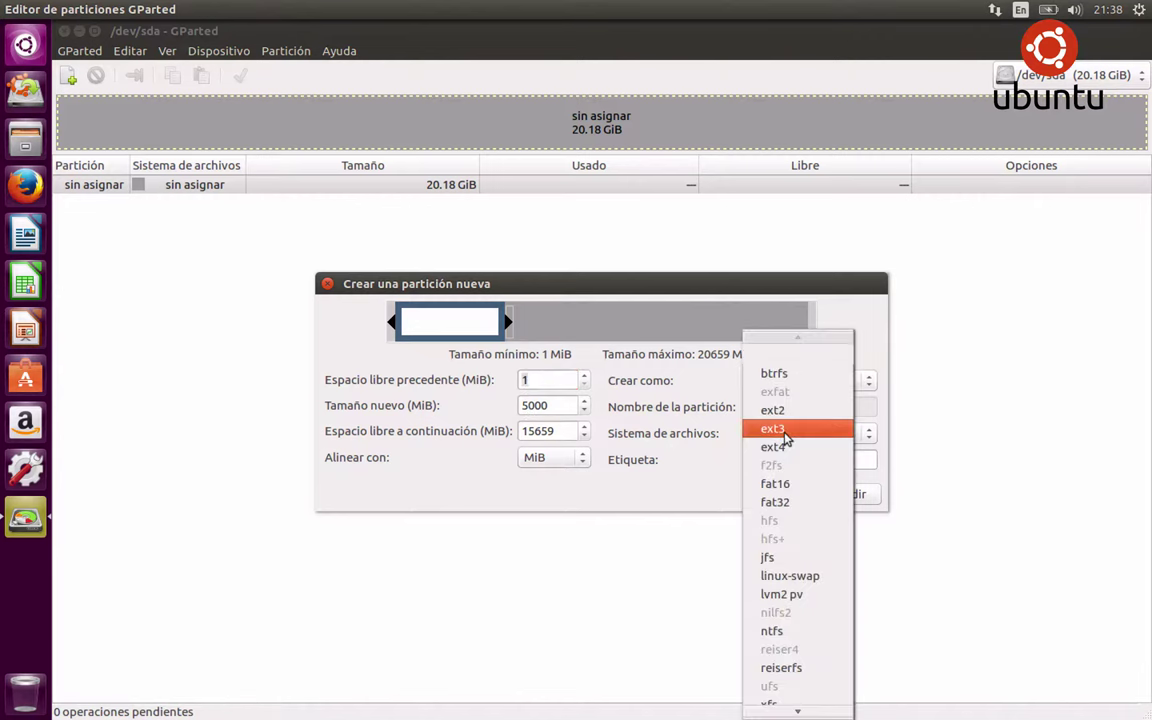
scroll(792, 560, "down", 2)
left_click(806, 545)
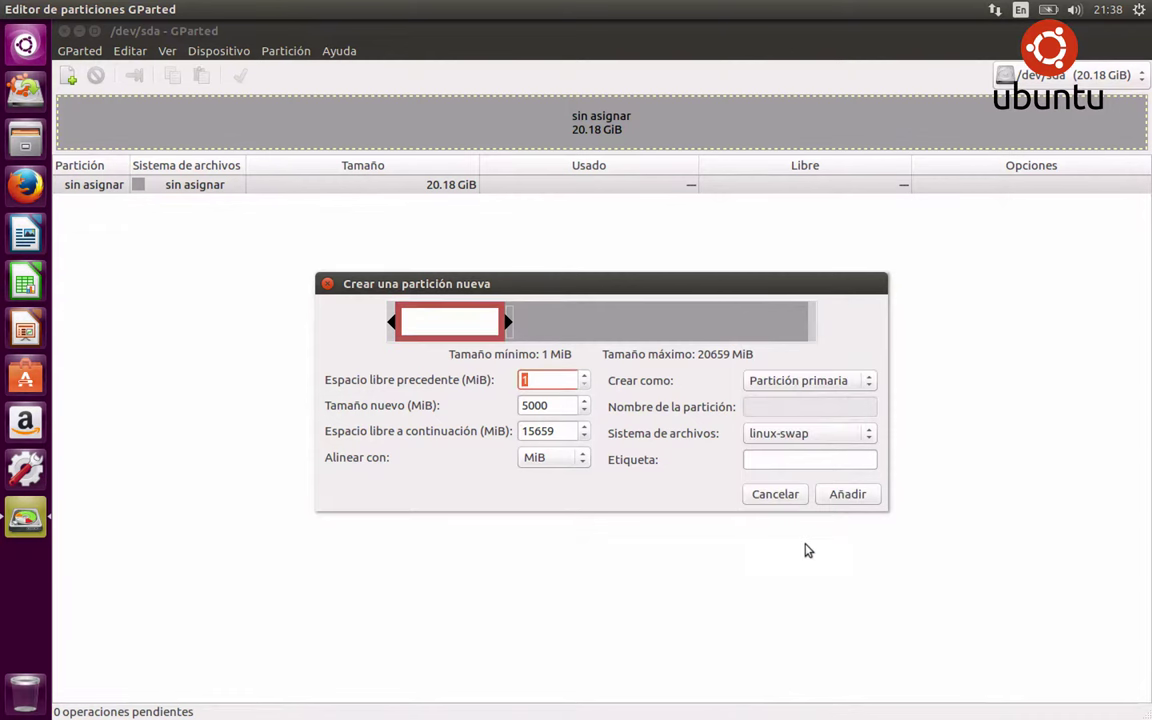
left_click(768, 462)
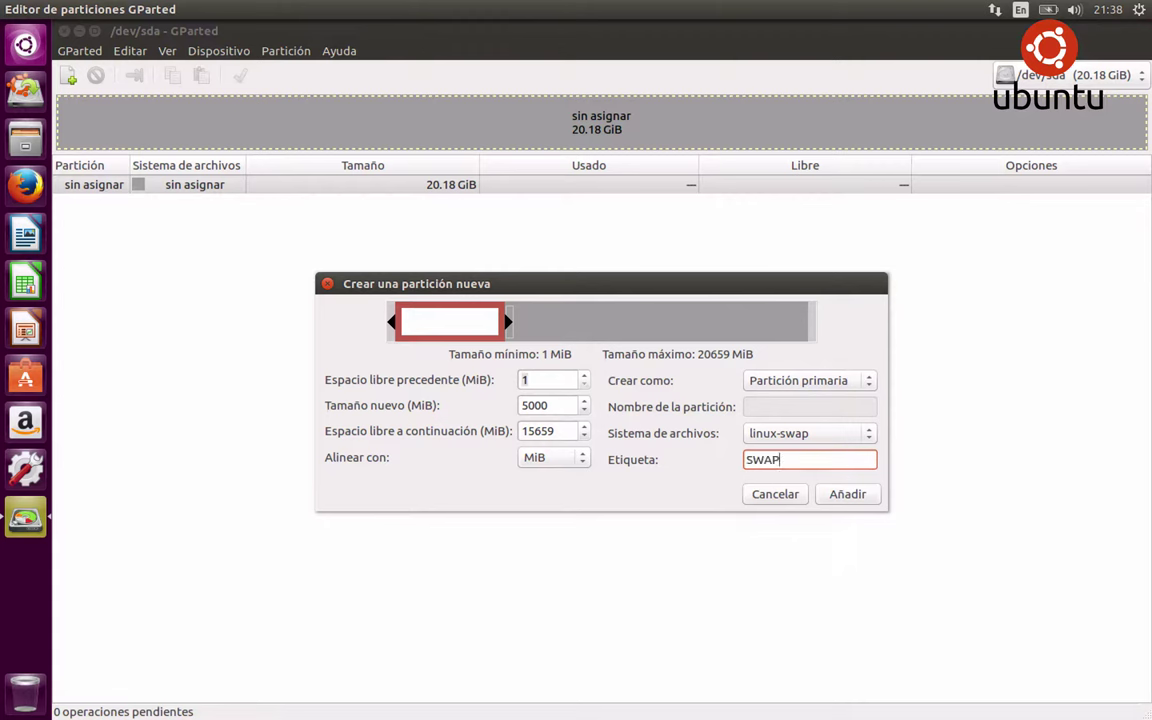
left_click(843, 495)
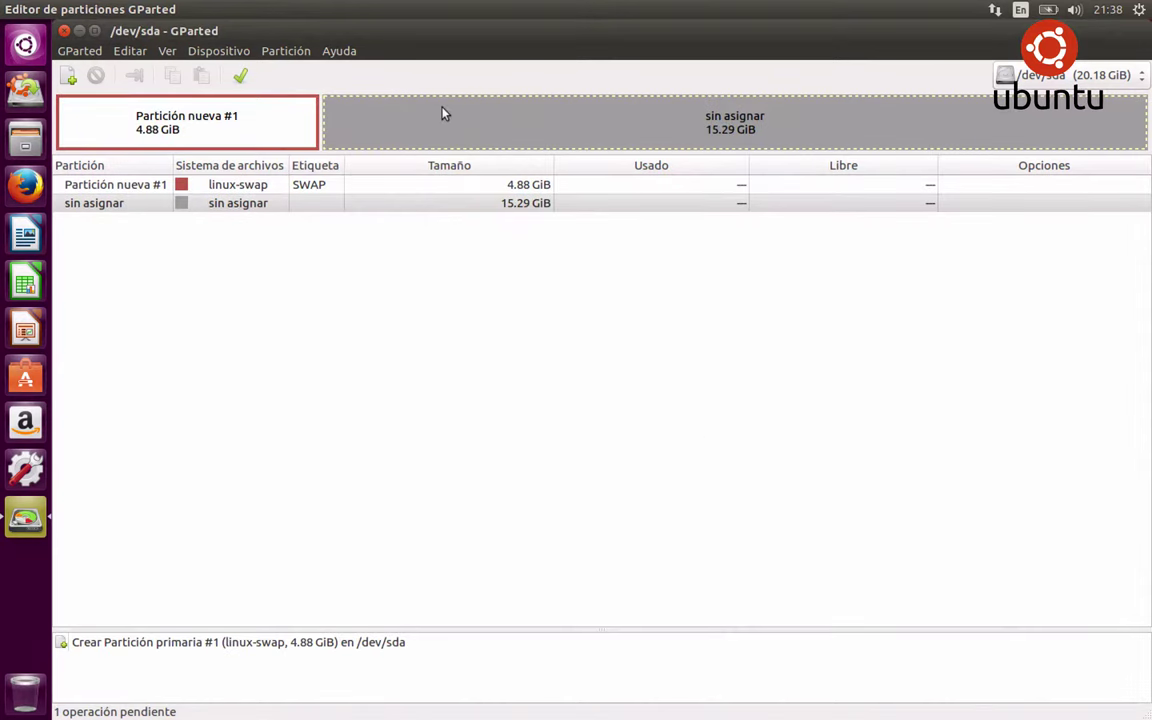
Queue a 15659 MiB ext4 primary partition in the remaining unallocated space
left_click(68, 76)
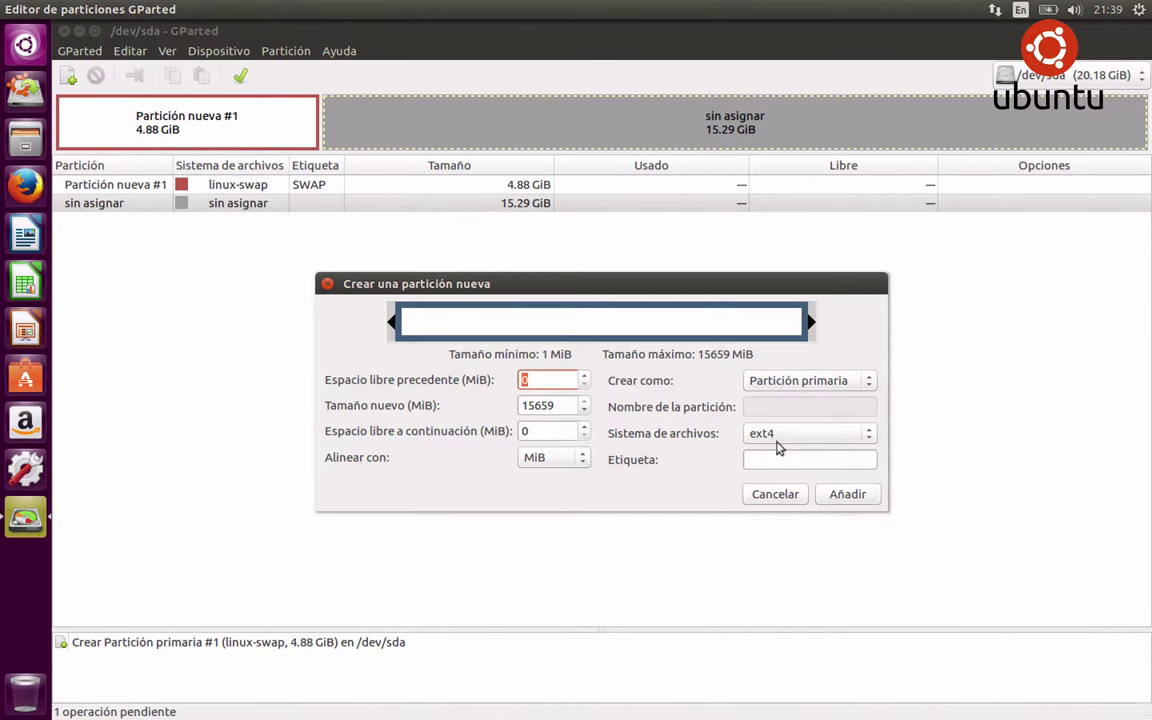
left_click(847, 494)
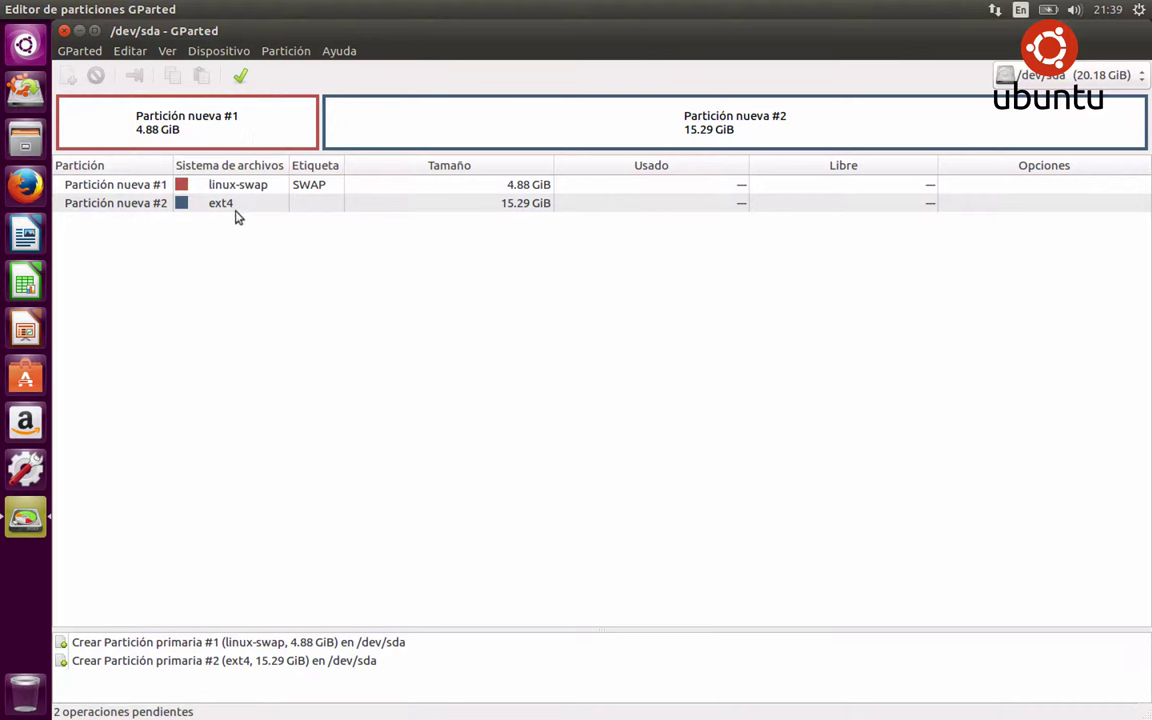
Apply both pending operations, making /dev/sda1 swap and /dev/sda2 ext4, then close GParted
key("Down")
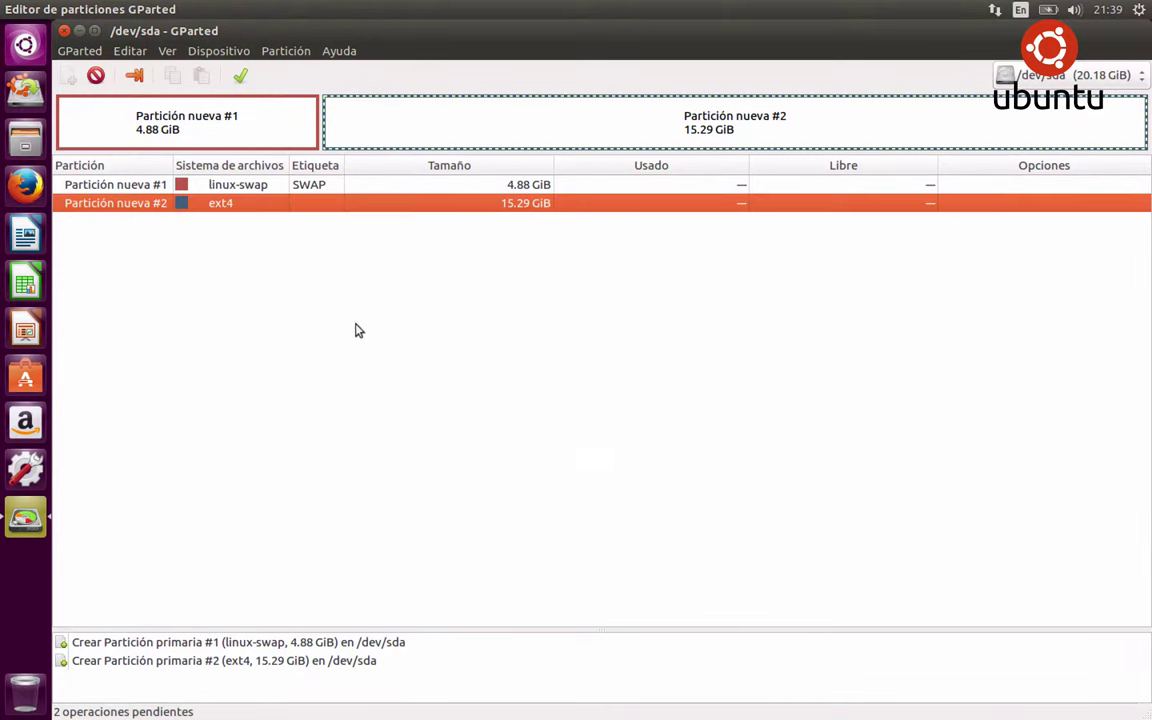
left_click(244, 82)
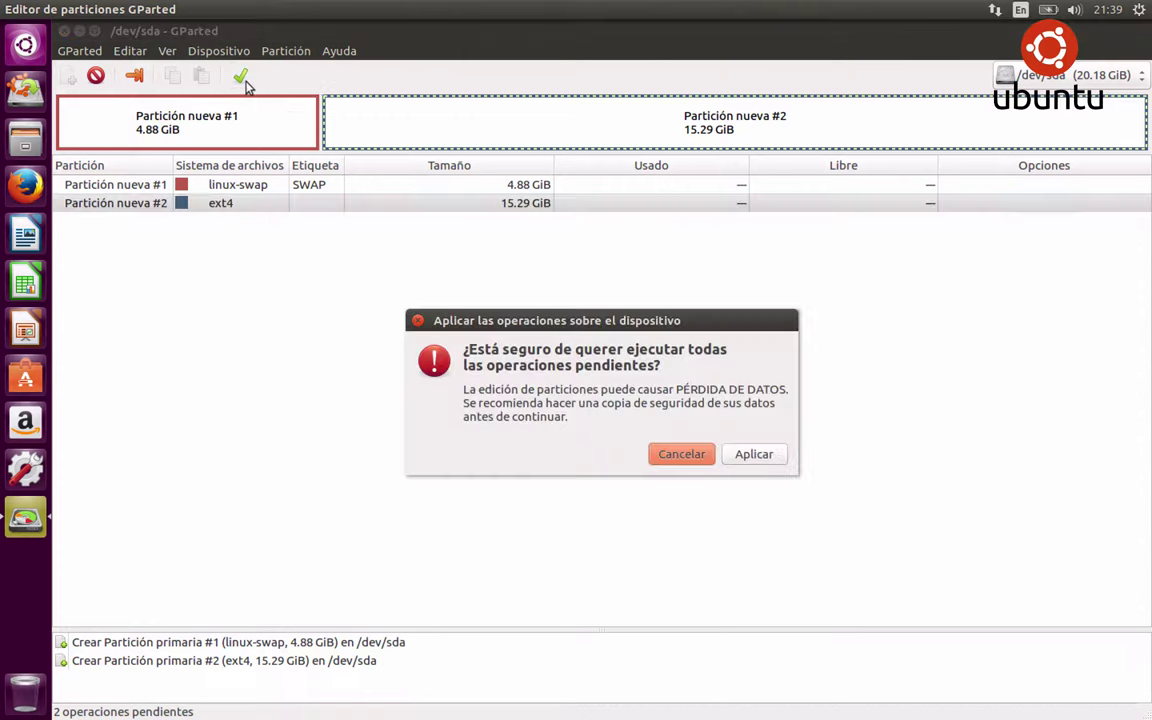
left_click(752, 457)
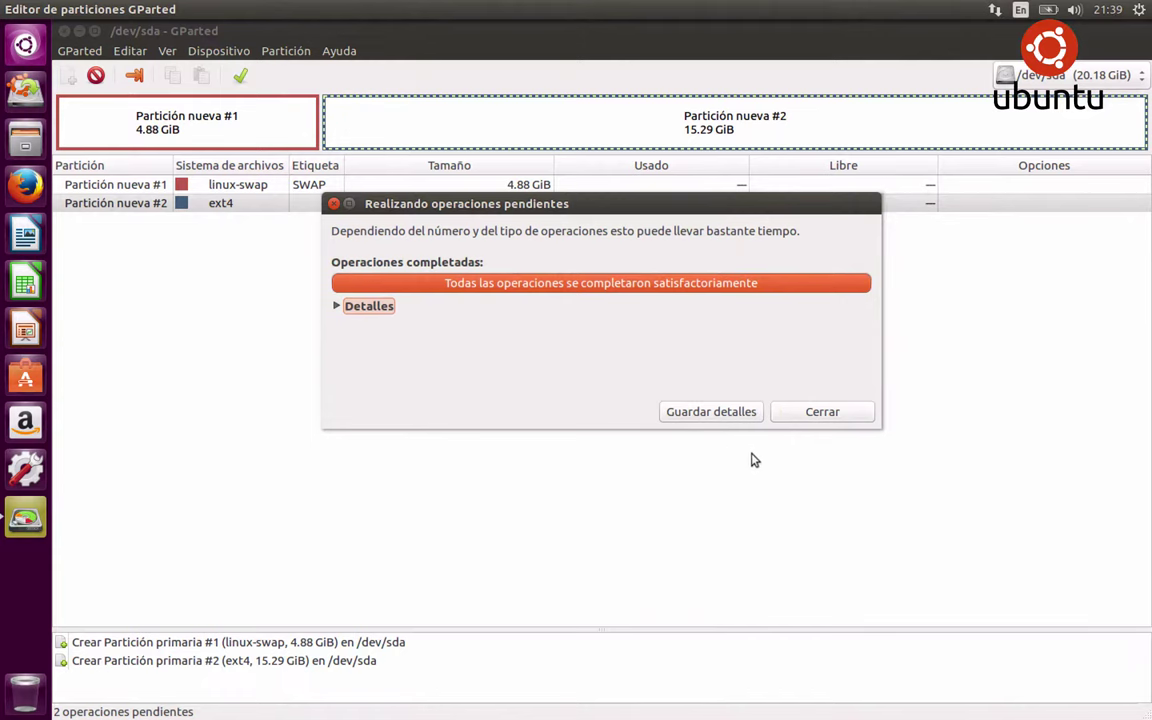
left_click(347, 310)
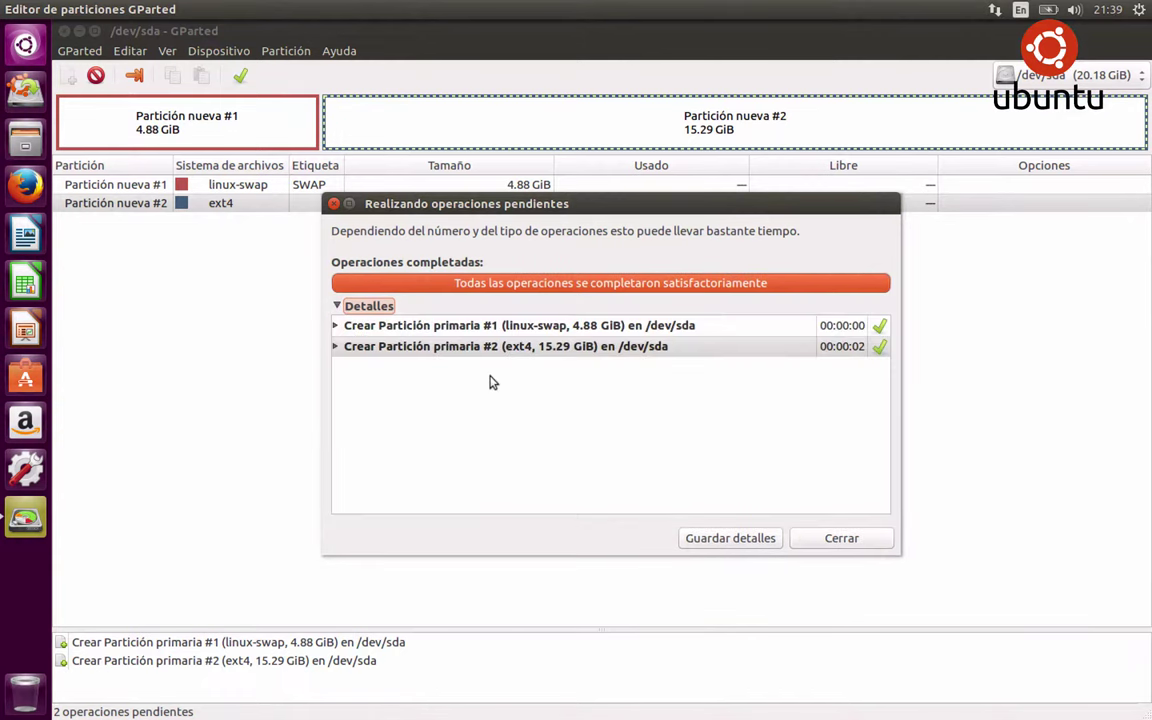
left_click(843, 538)
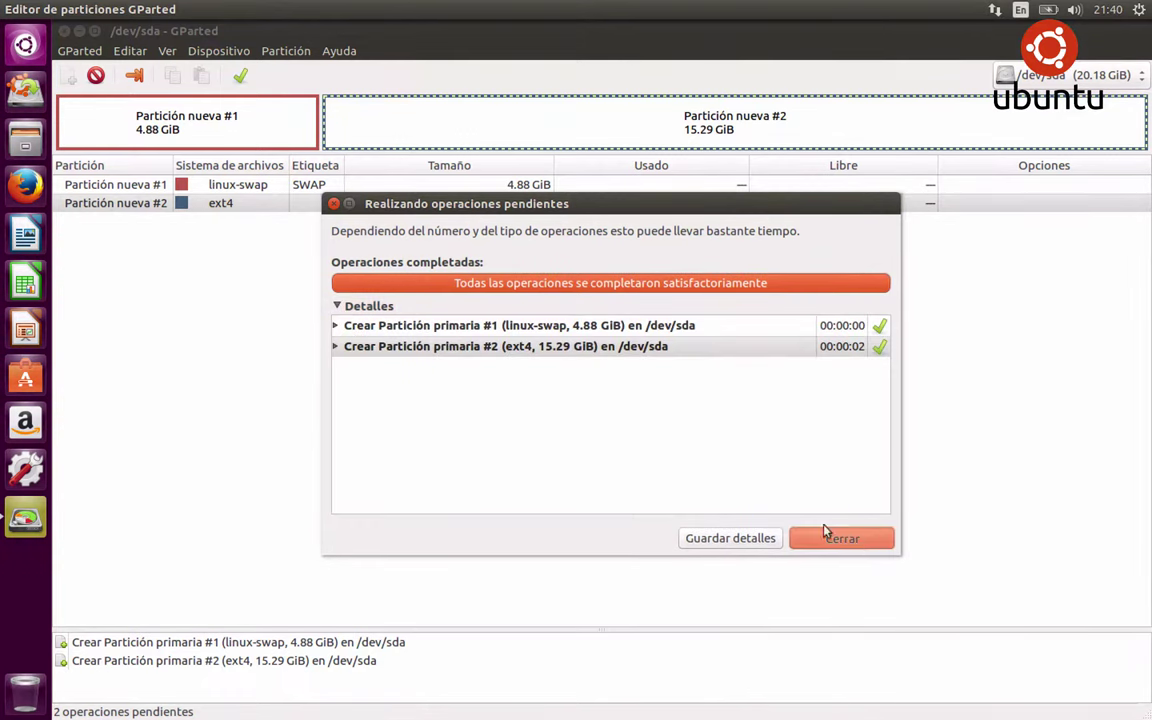
left_click(65, 31)
Launch the Ubuntu 16.04.1 LTS installer, keep Español as the language, and continue
left_click(122, 125)
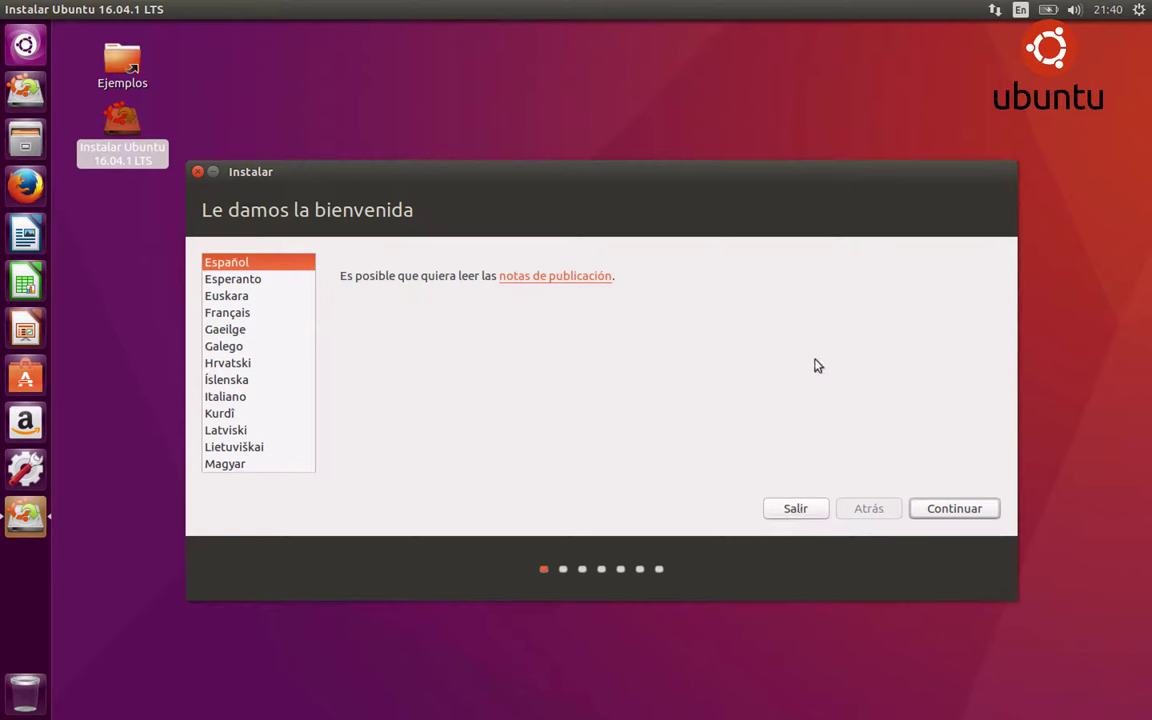
left_click(233, 279)
left_click(250, 262)
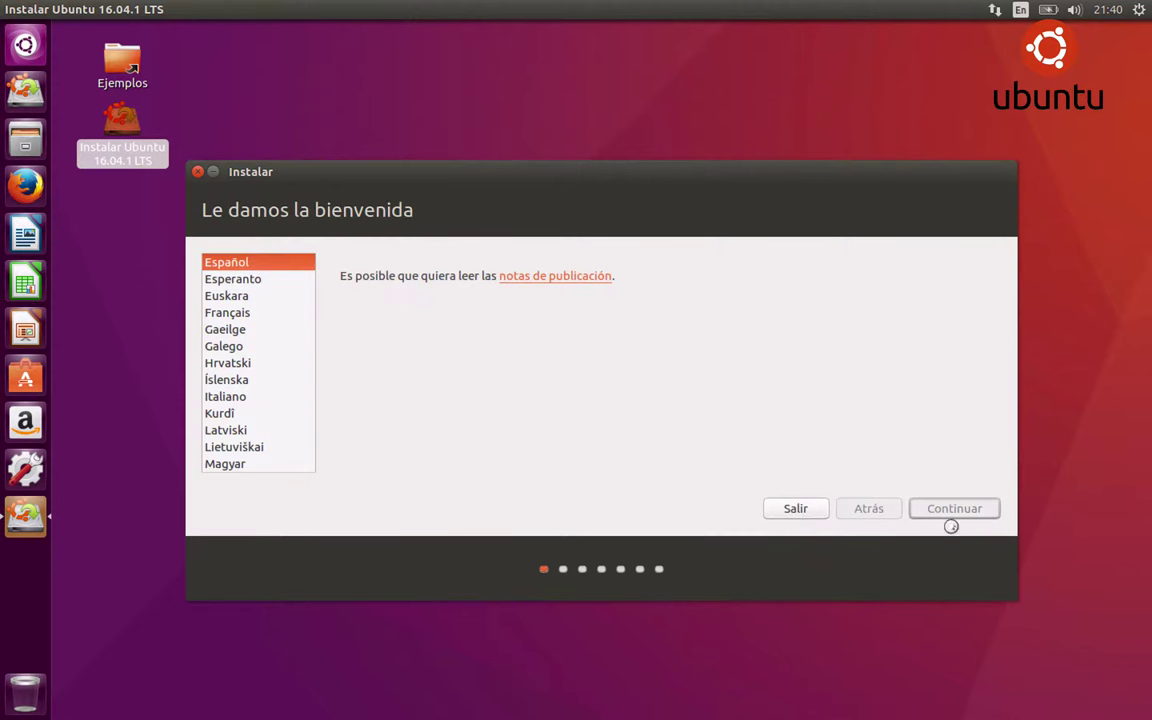
left_click(950, 510)
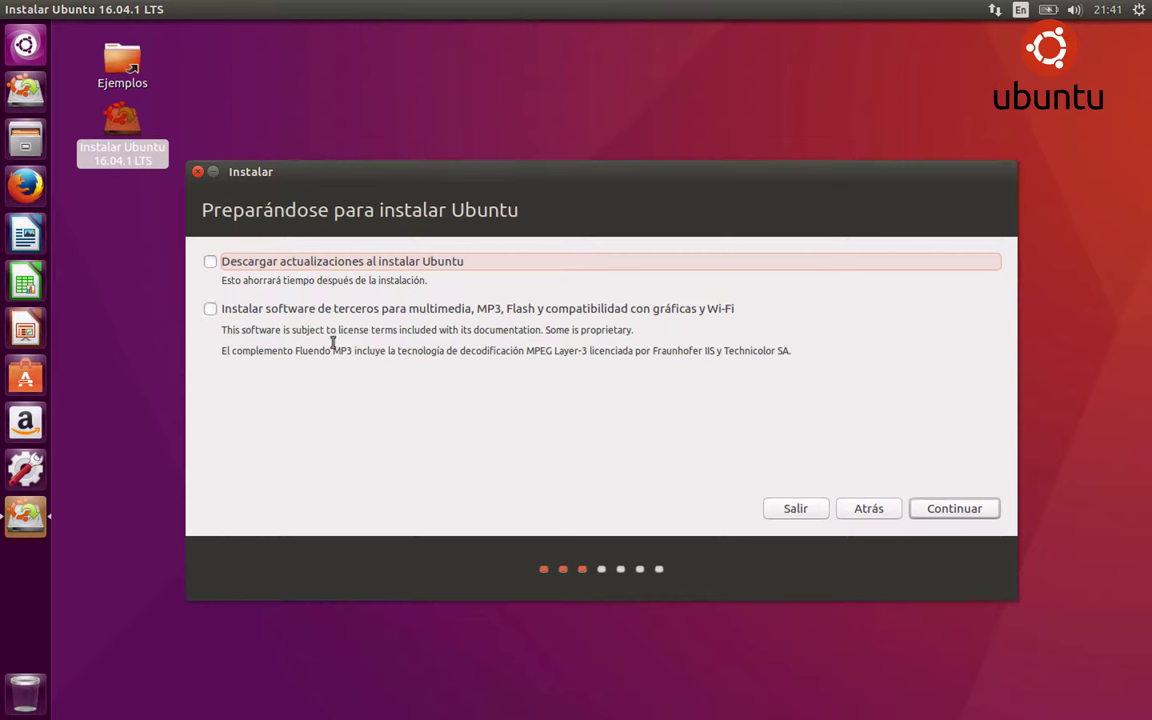
Leave third-party software unticked and advance to the installation type page
left_click(211, 309)
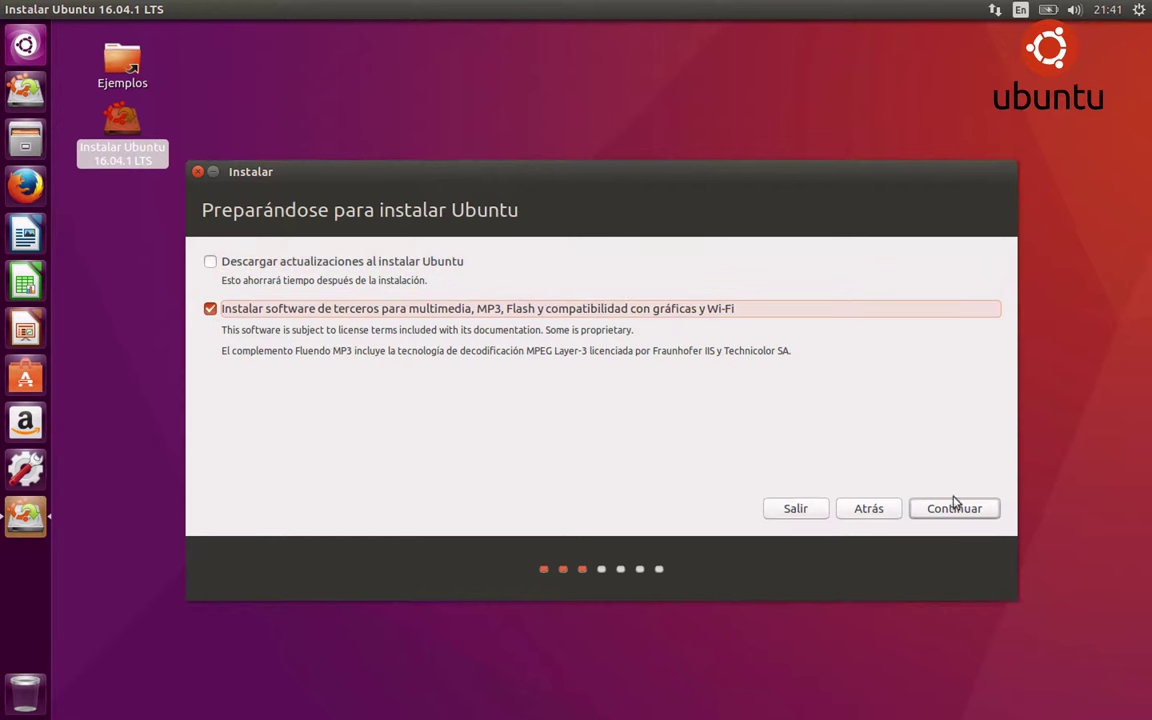
left_click(210, 310)
left_click(963, 510)
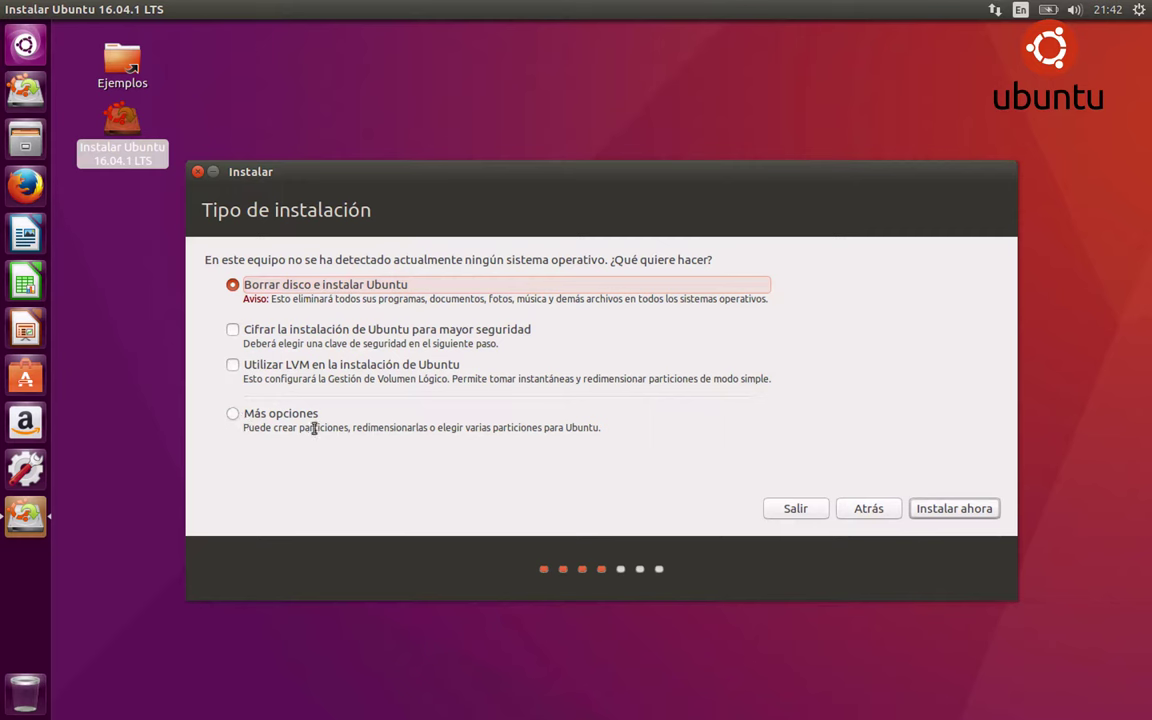
Choose 'Más opciones' partitioning and open the Editar partición dialog for /dev/sda2 (16420 MB)
left_click(232, 413)
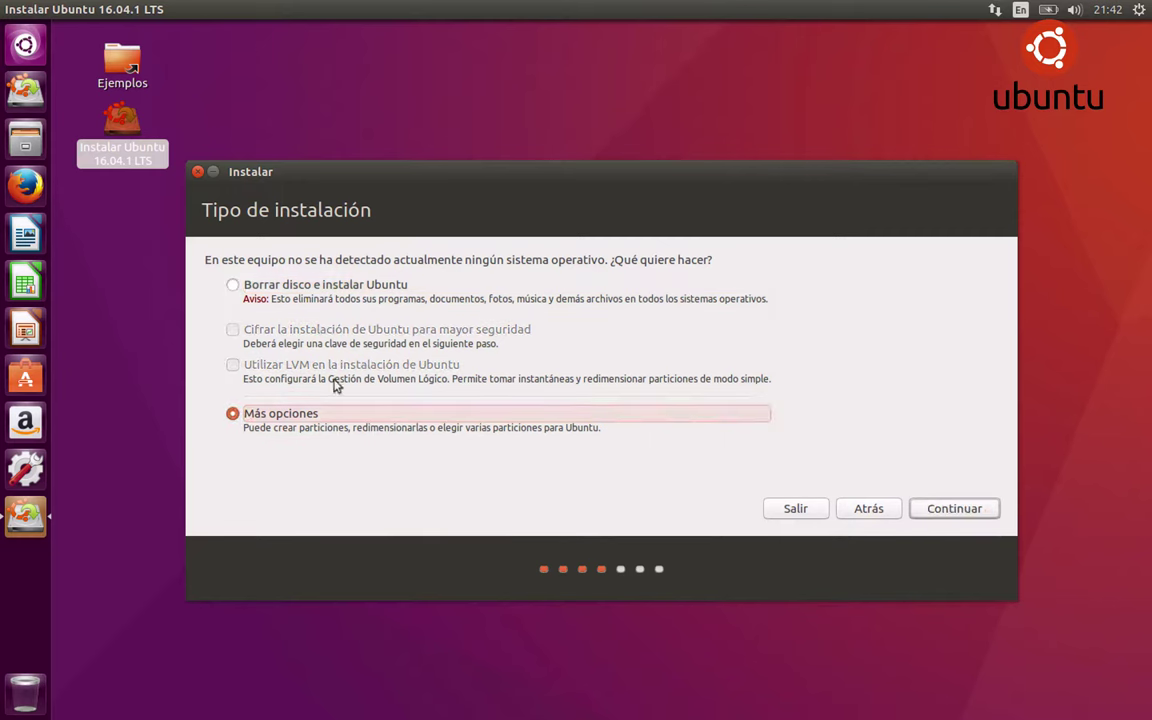
left_click(945, 509)
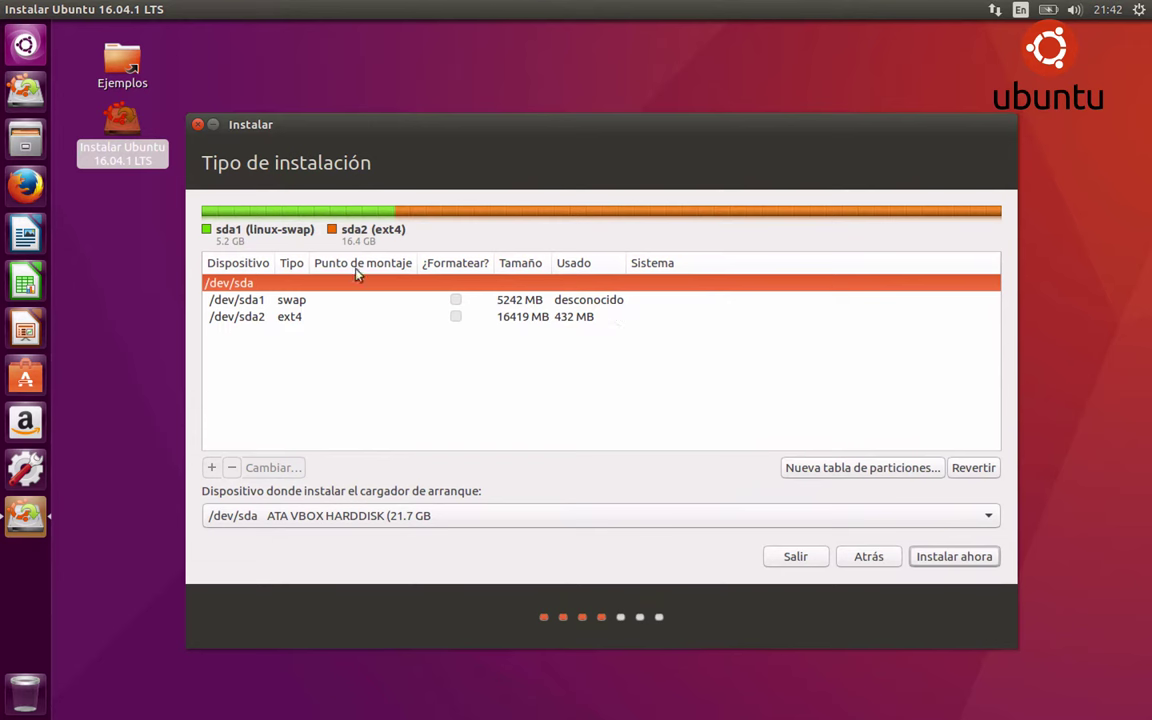
left_click(327, 319)
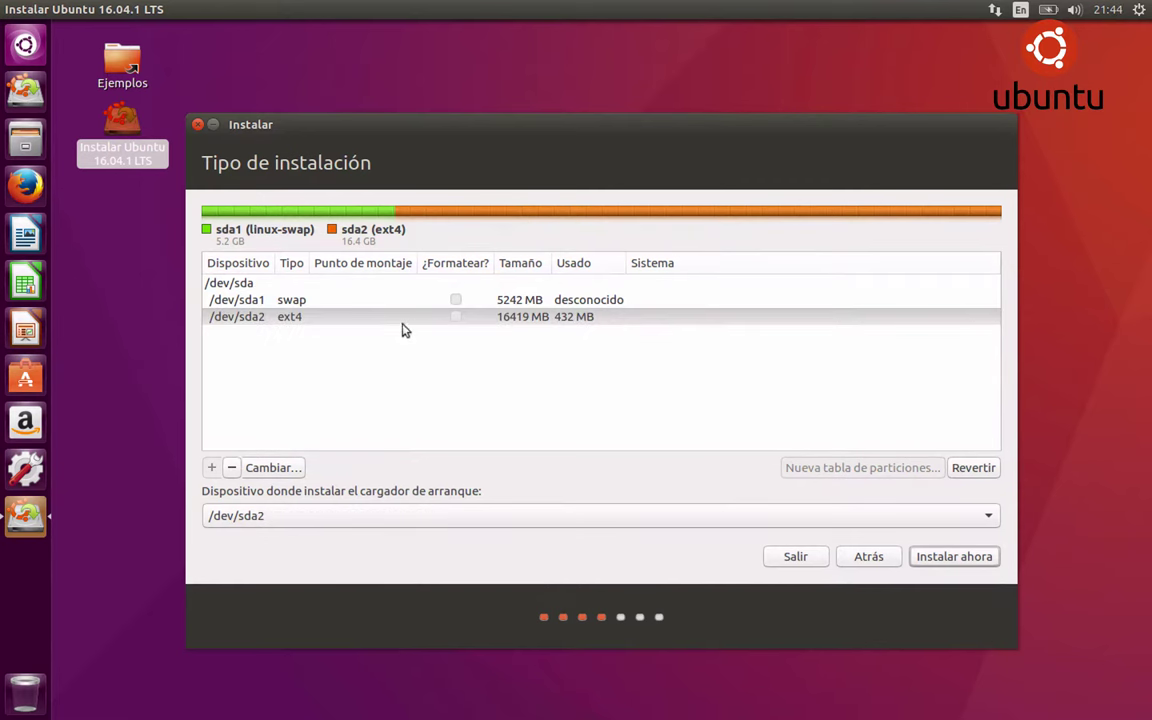
left_click(378, 318)
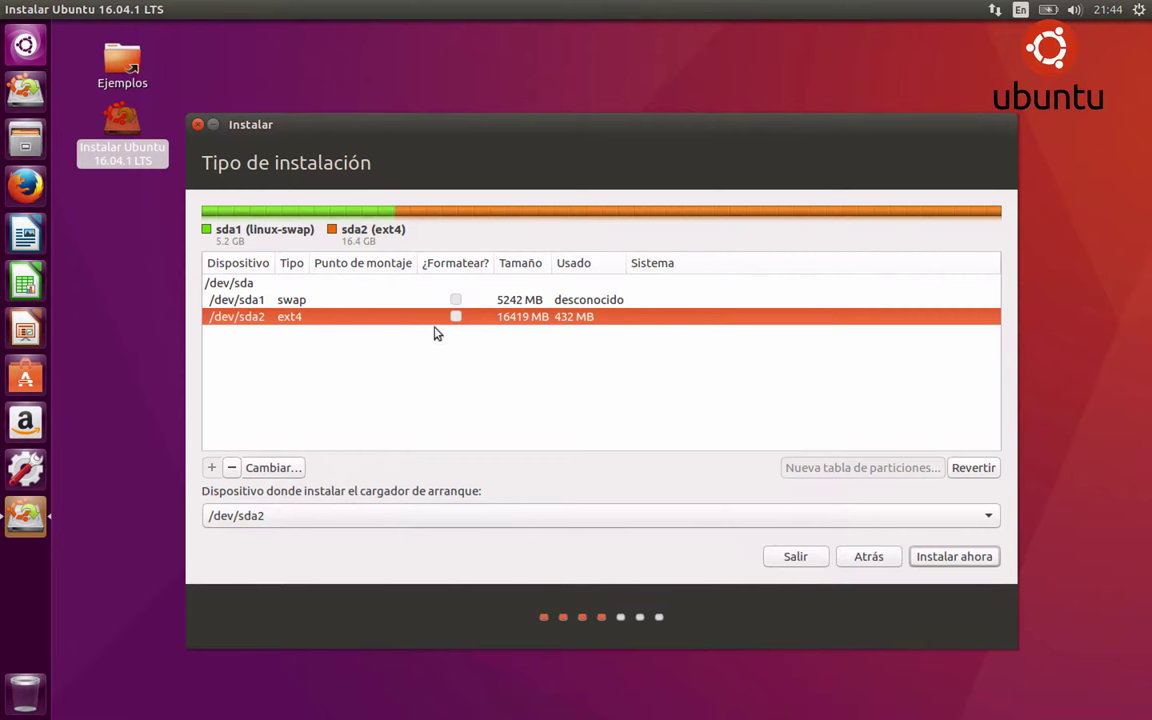
double_click(393, 320)
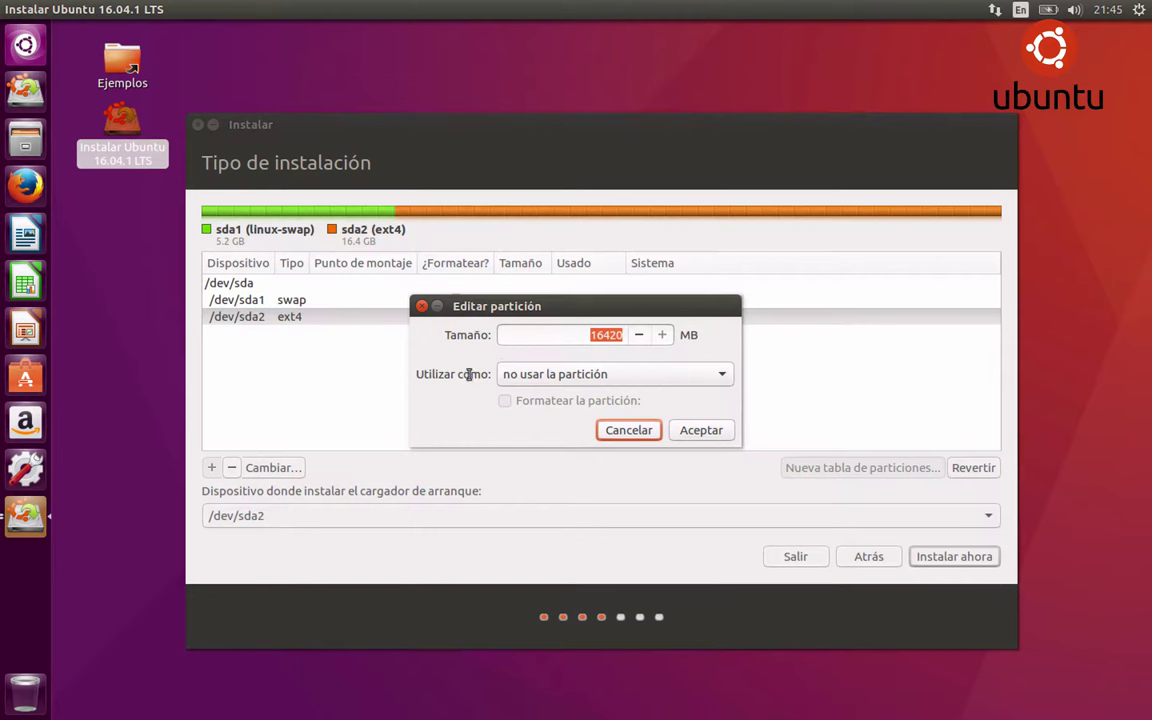
Set /dev/sda2 to use the ext4 journaling file system mounted at /, and confirm
left_click(556, 376)
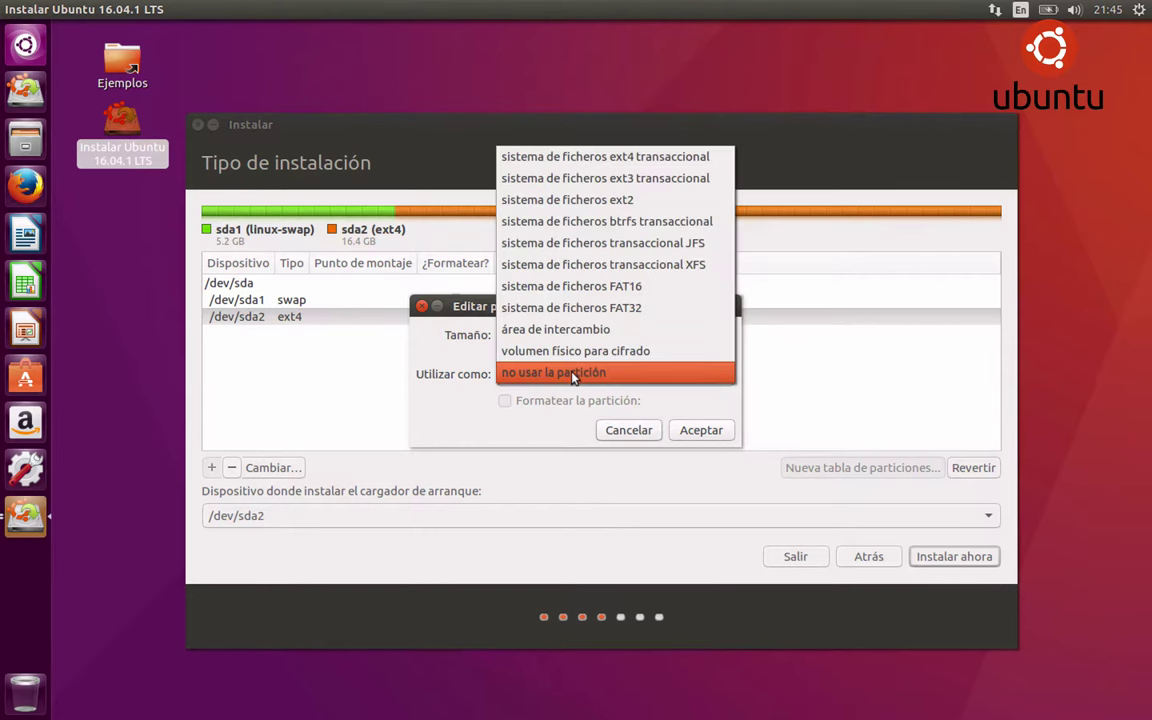
left_click(560, 156)
left_click(560, 378)
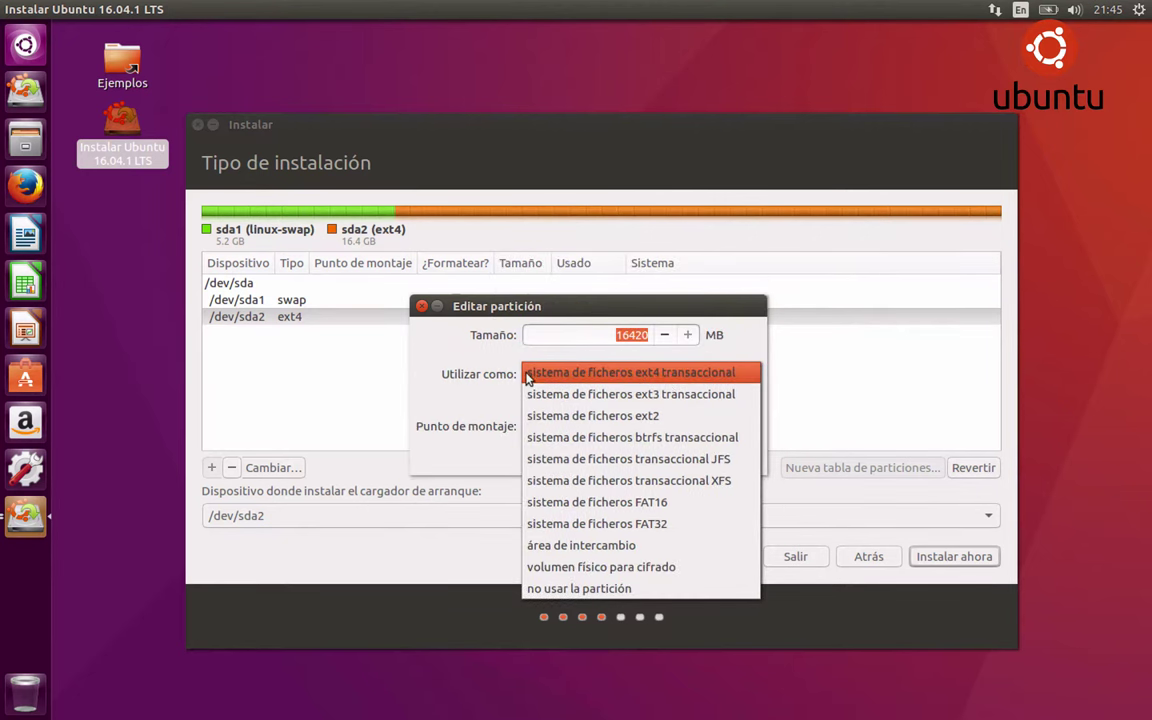
left_click(467, 361)
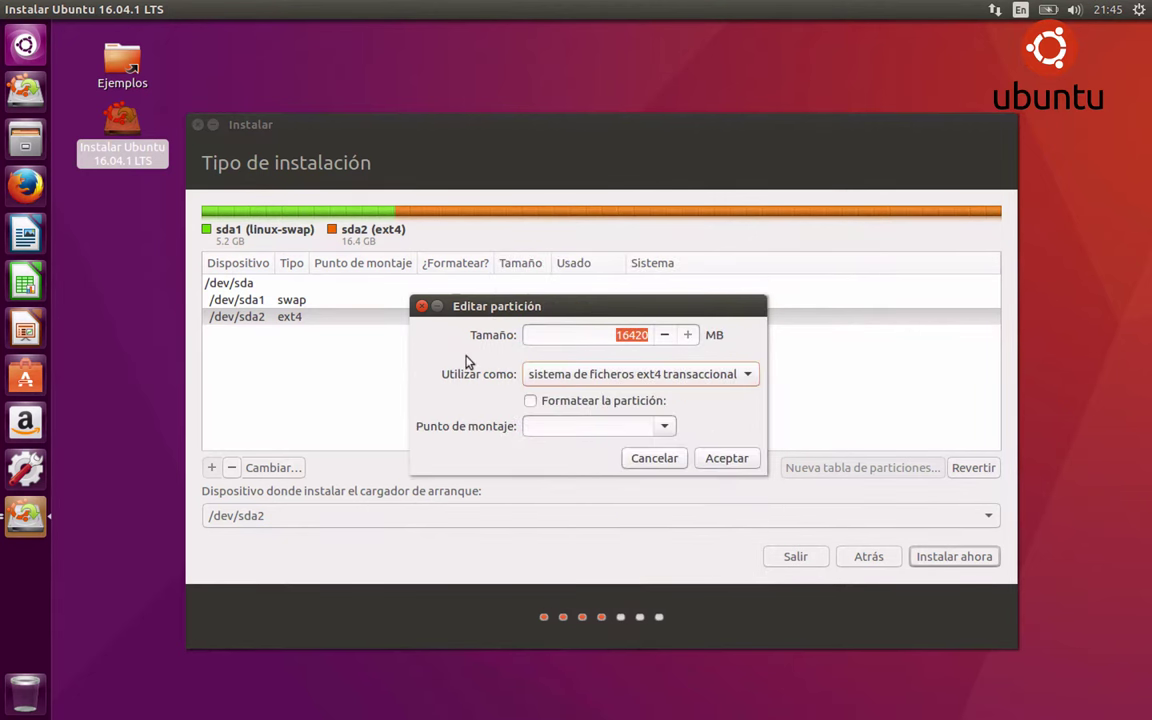
left_click(666, 430)
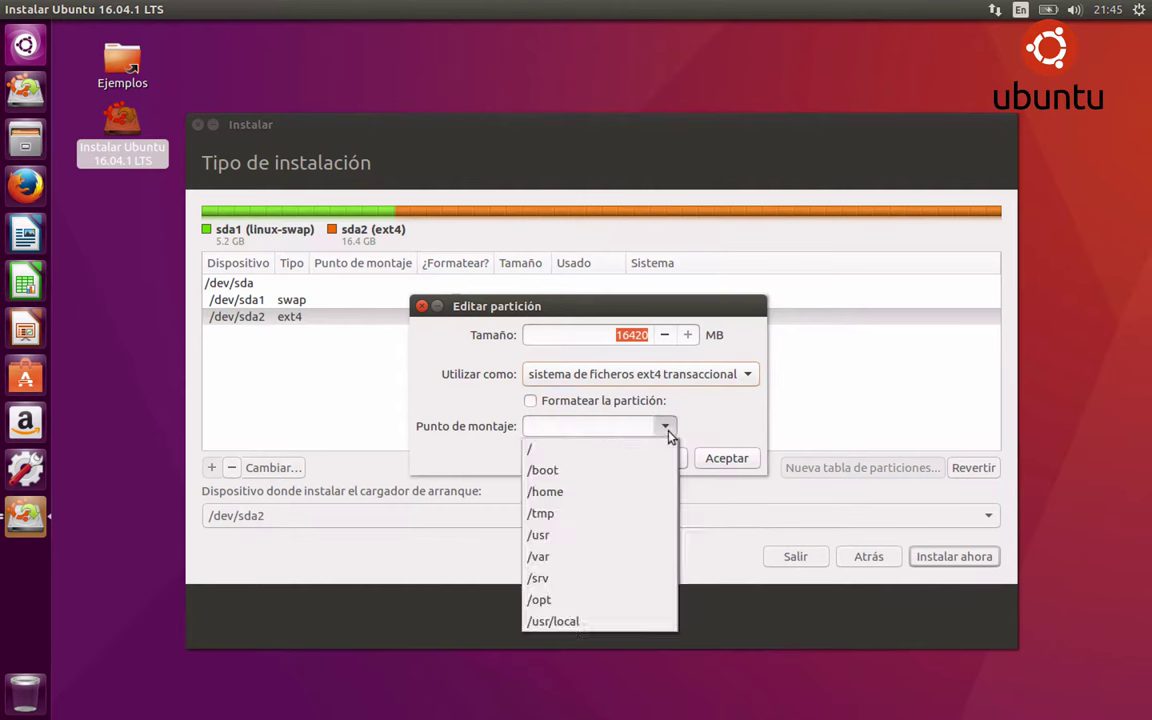
left_click(605, 450)
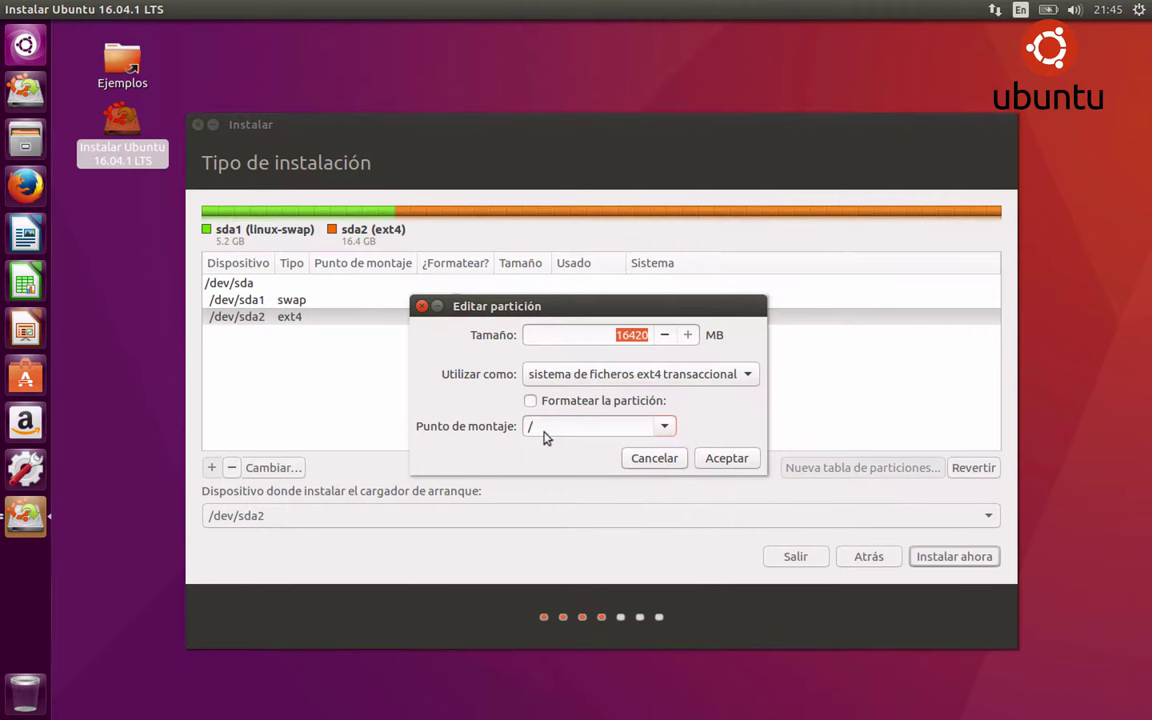
left_click(727, 458)
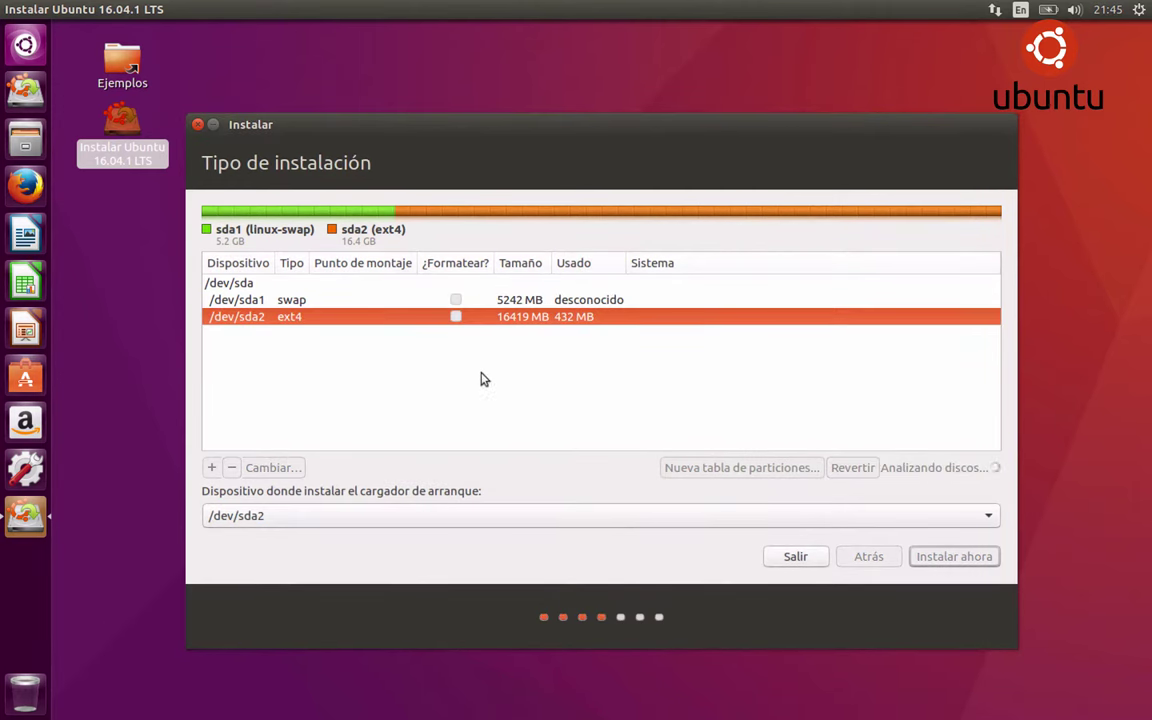
Mark /dev/sda2 for formatting, then install and confirm writing the swap and ext4 partitions
left_click(290, 325)
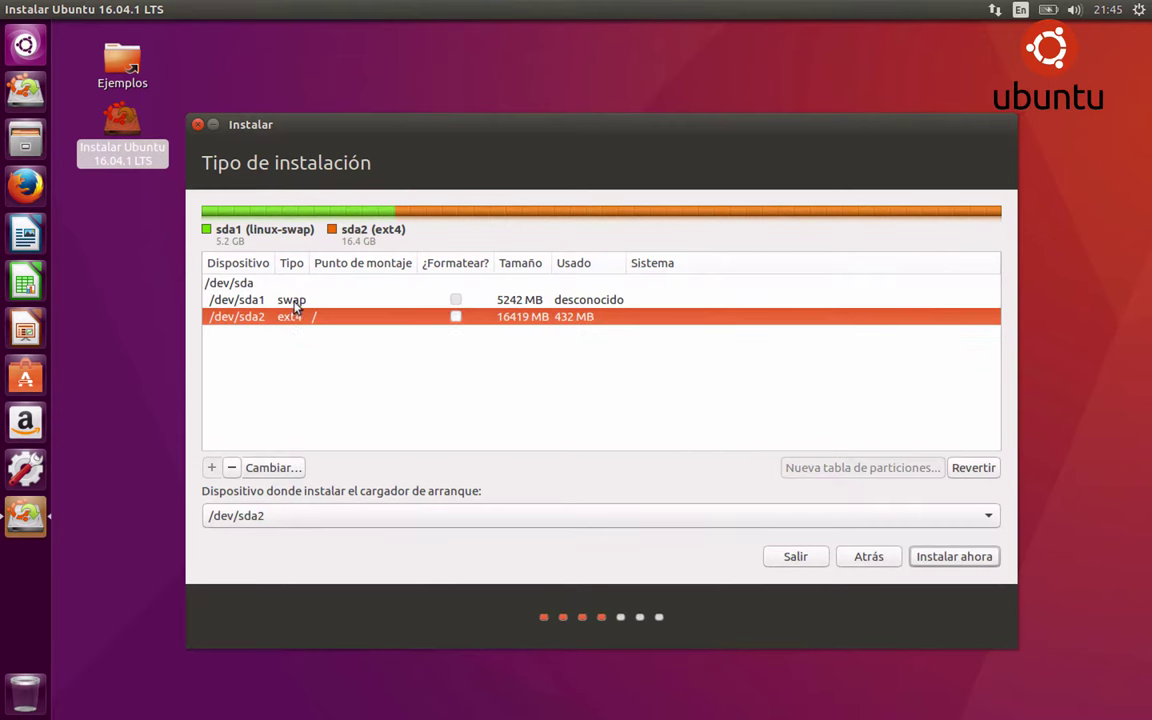
left_click(296, 302)
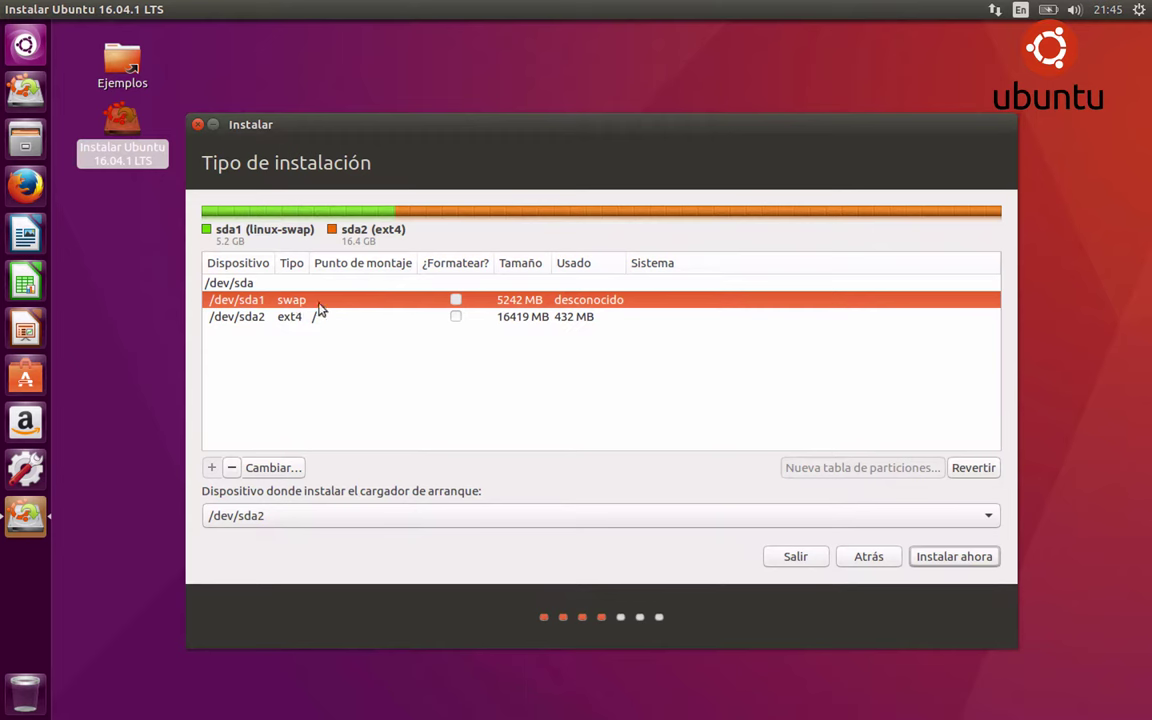
left_click(455, 316)
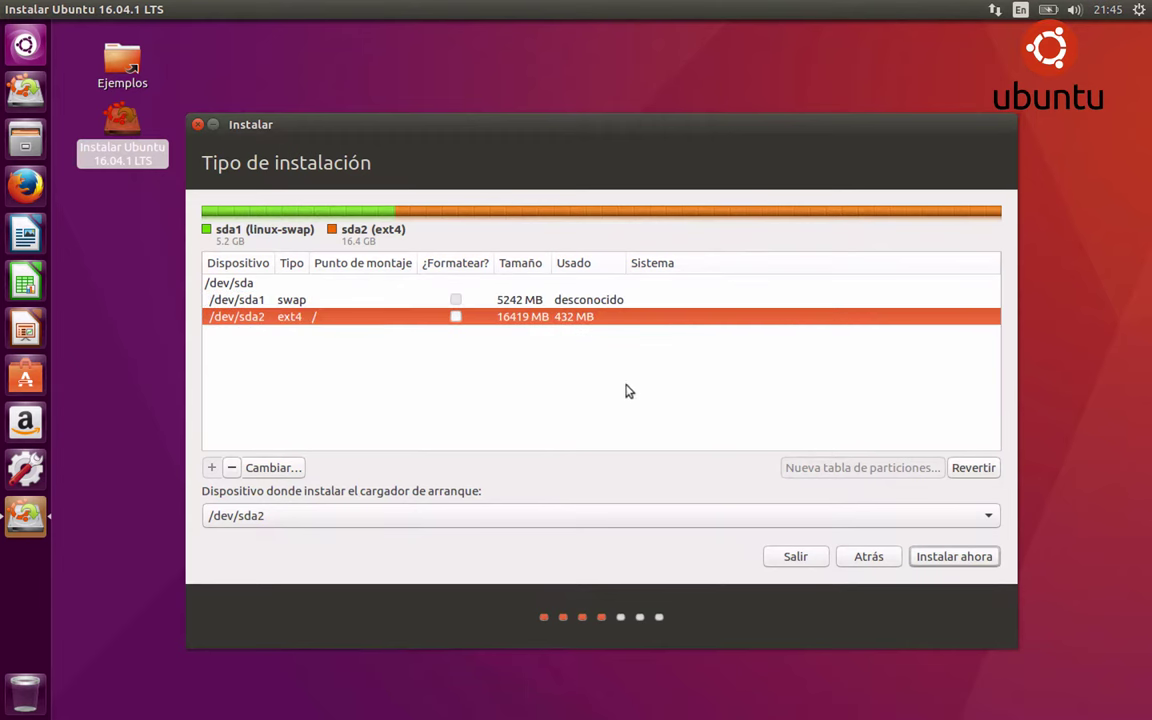
left_click(465, 318)
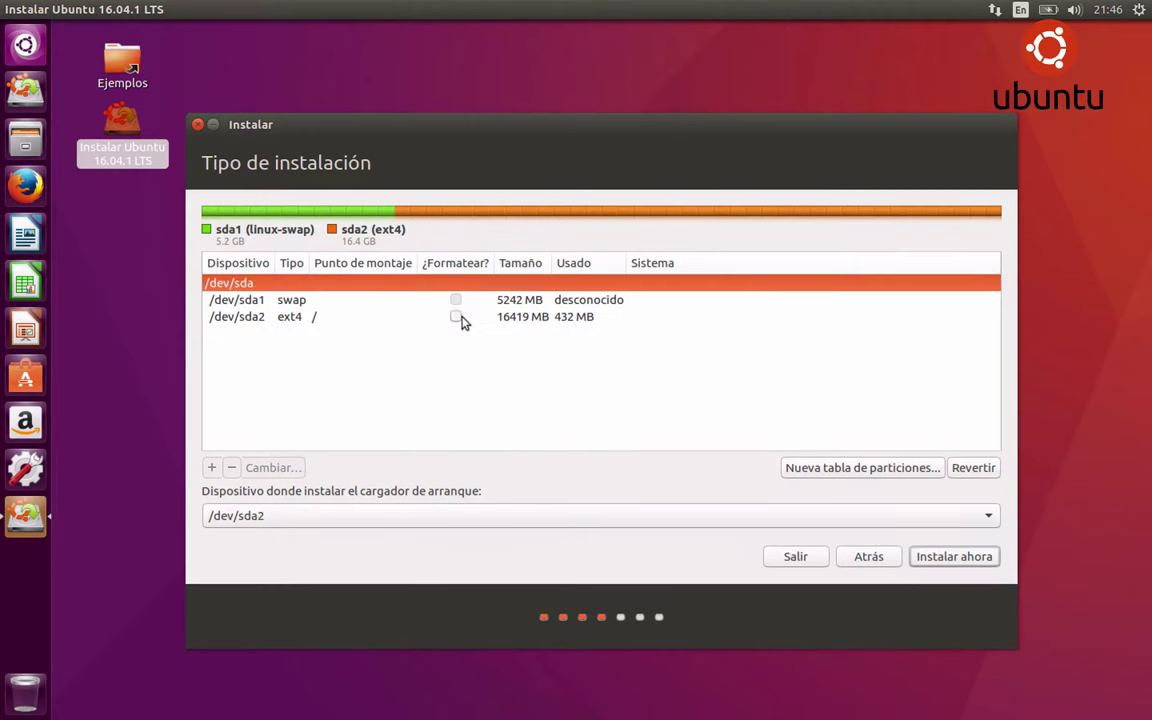
left_click(455, 316)
left_click(930, 565)
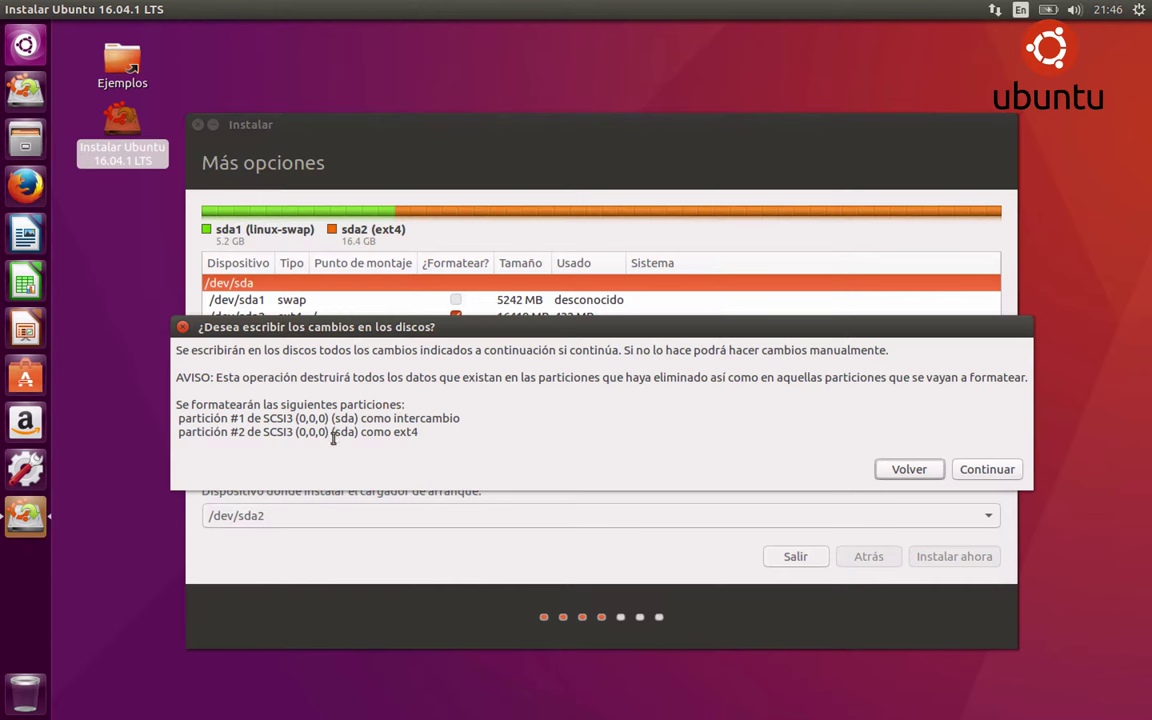
left_click(988, 469)
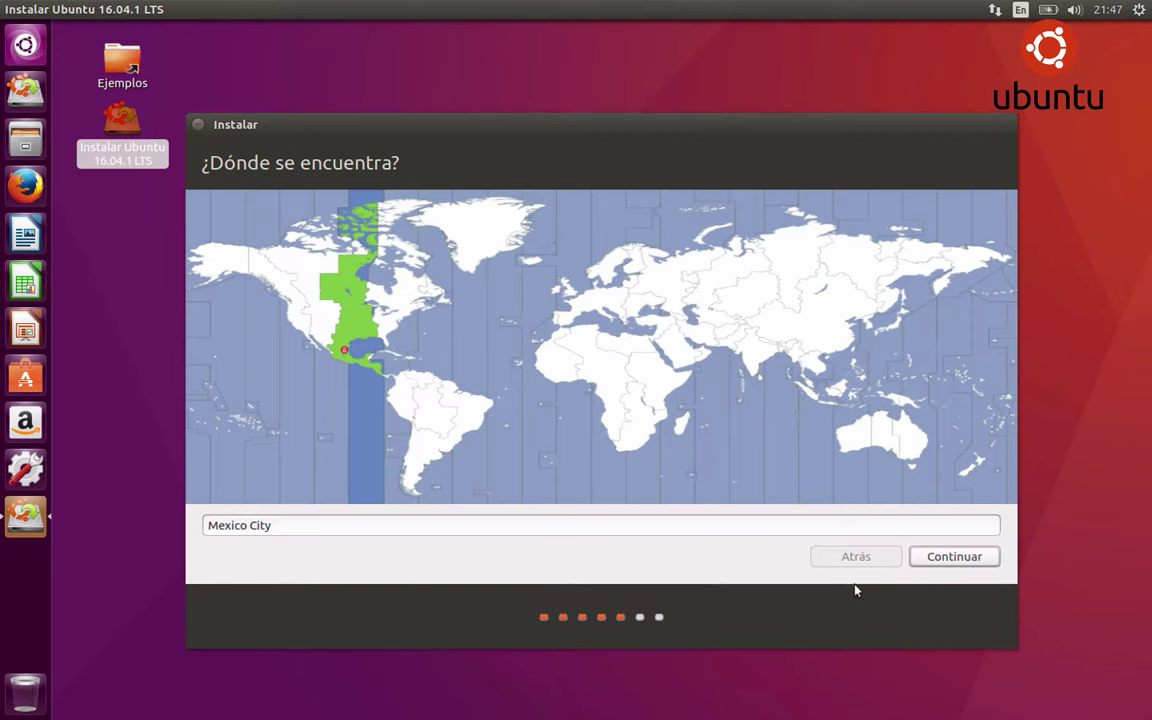
Keep Mexico City as the location and accept the Español keyboard layout after testing it
left_click(966, 560)
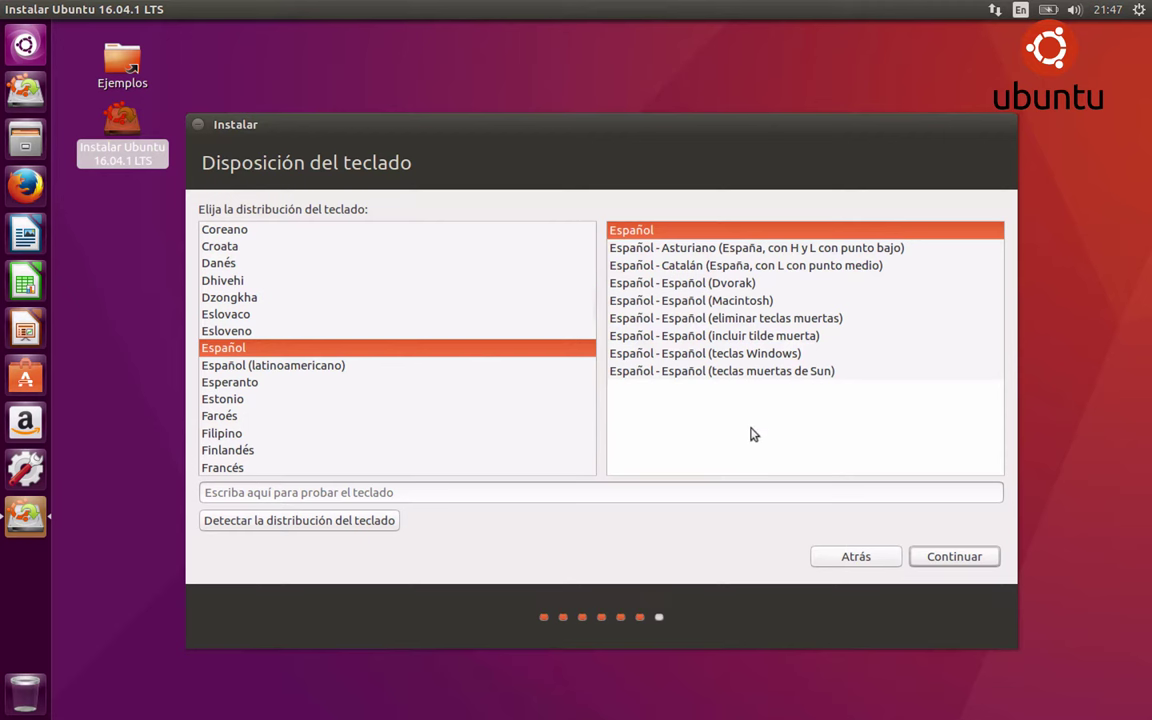
left_click(260, 493)
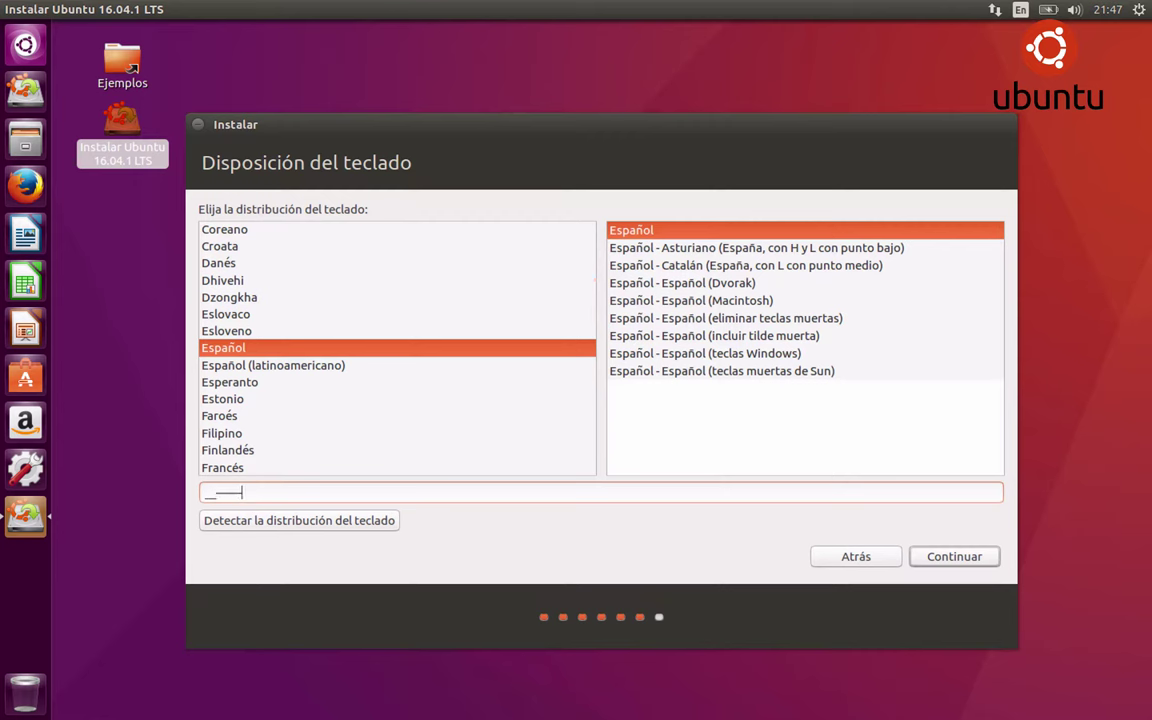
type("__——890809(")
type("////")
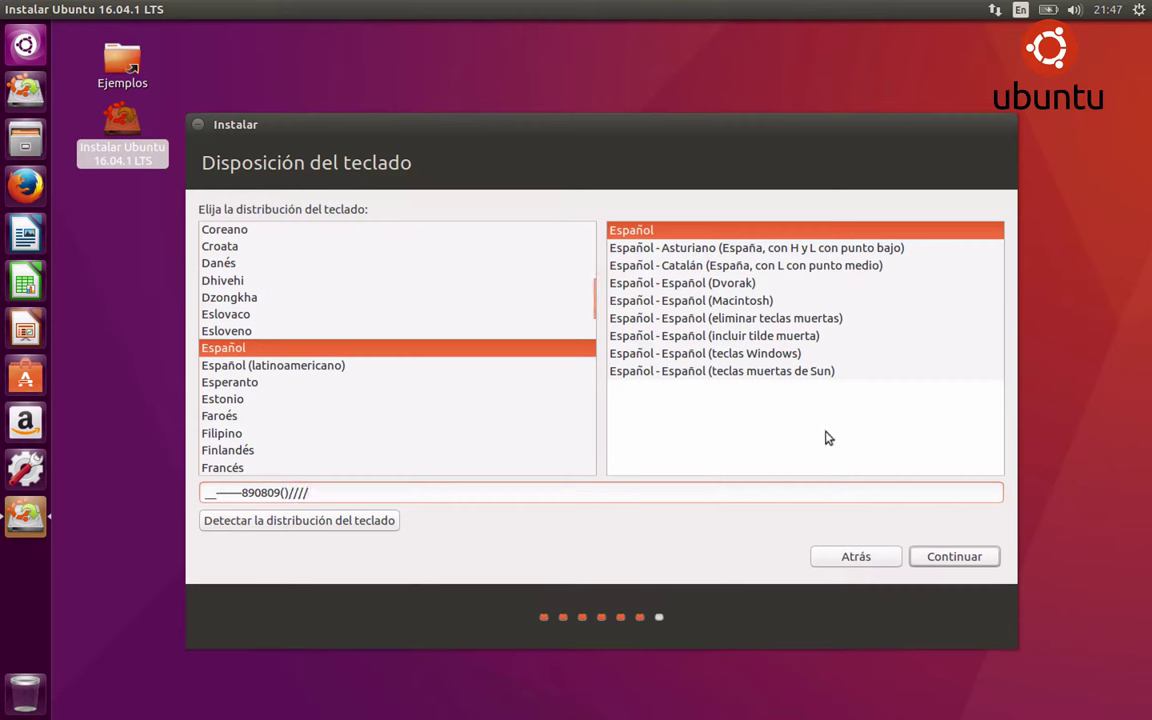
left_click(924, 562)
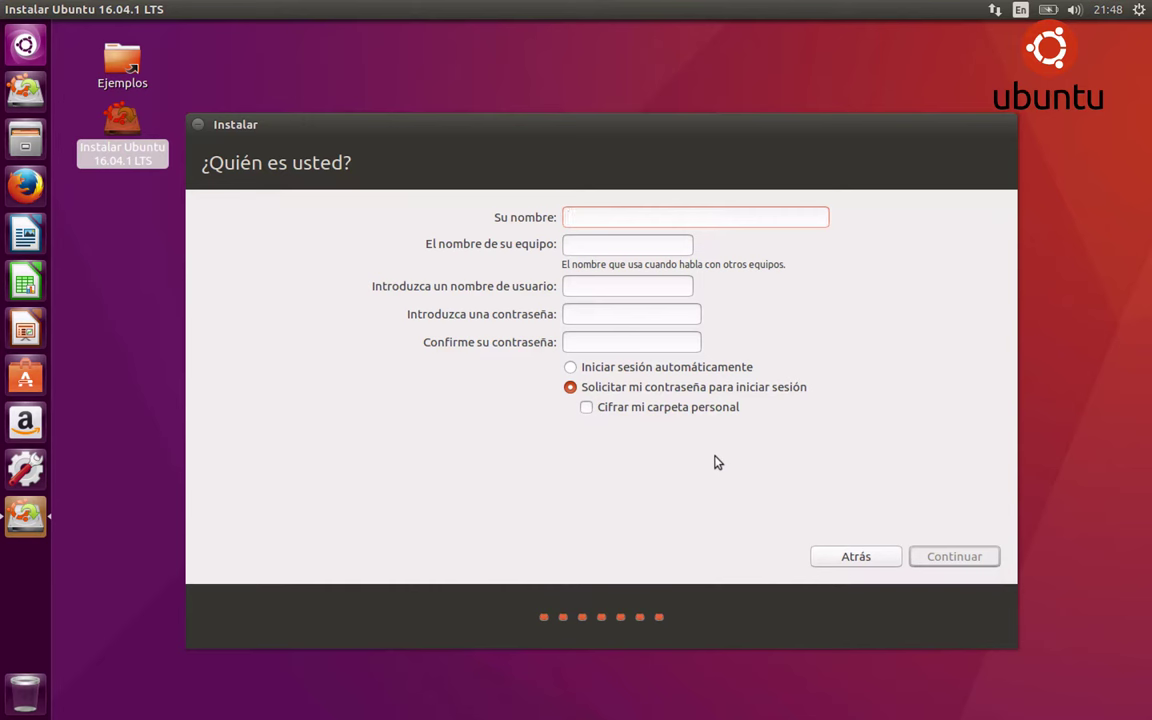
Enter the full name, username servidor and a confirmed password, then begin installing
type("Servidor Ubuntu")
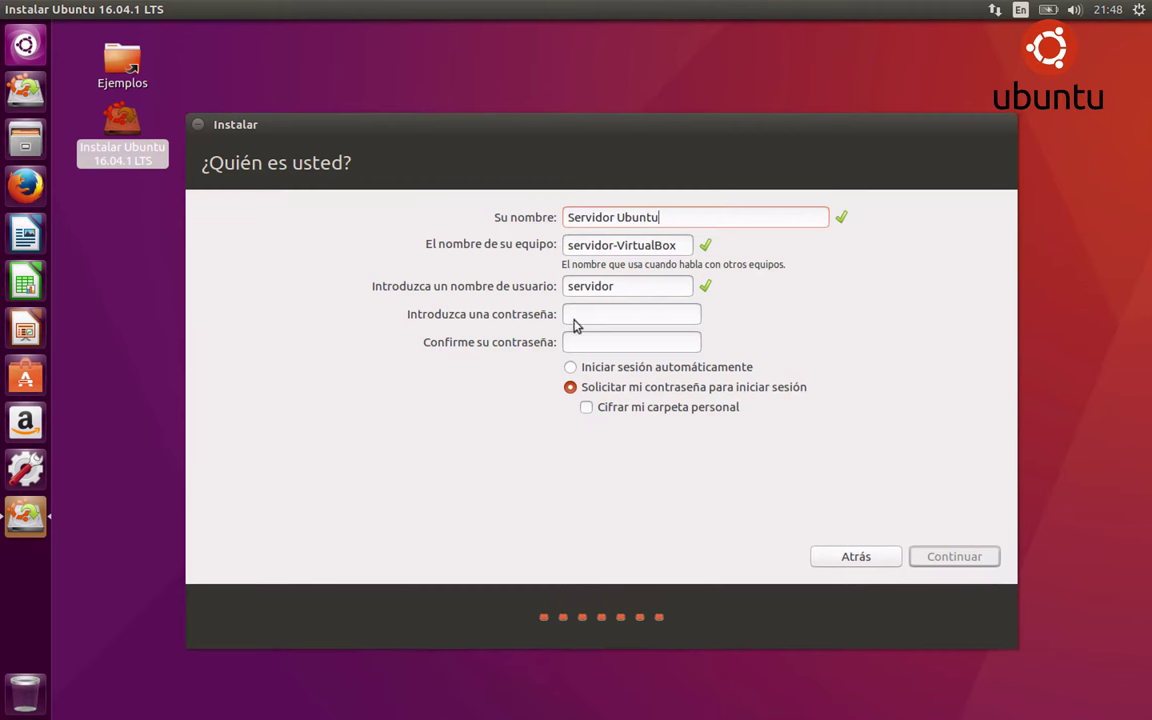
left_click(577, 286)
left_click(651, 315)
type("ubuntu")
key("Tab")
type("ubuntu")
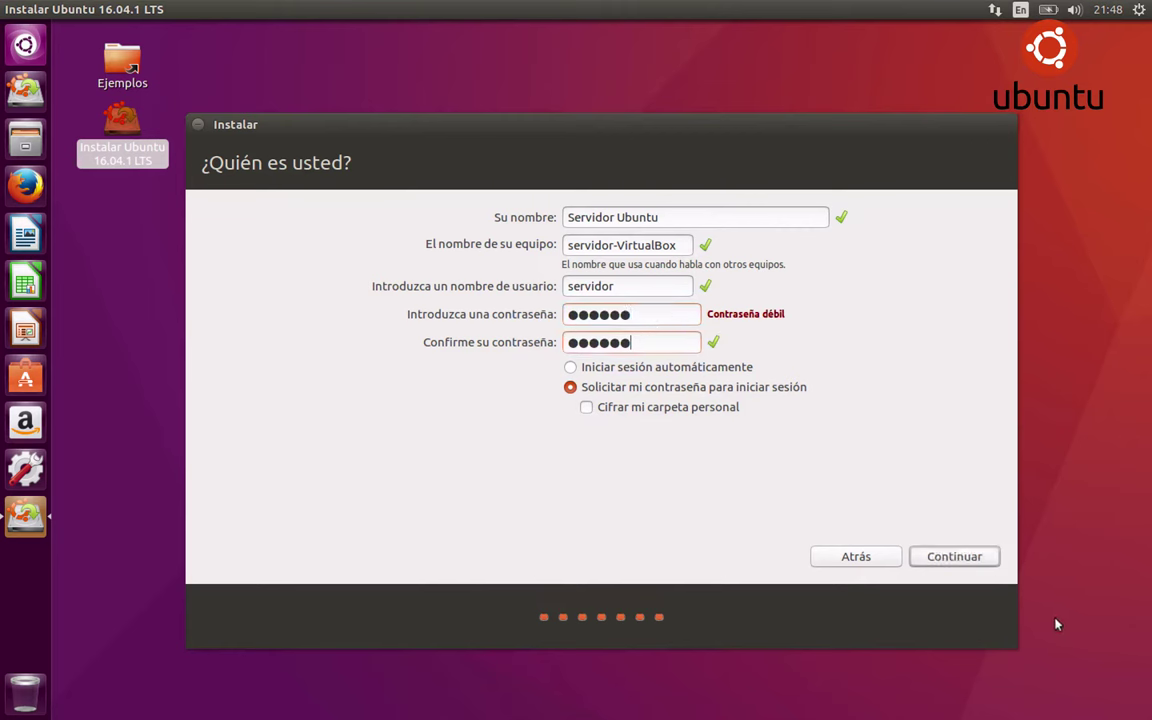
left_click(966, 562)
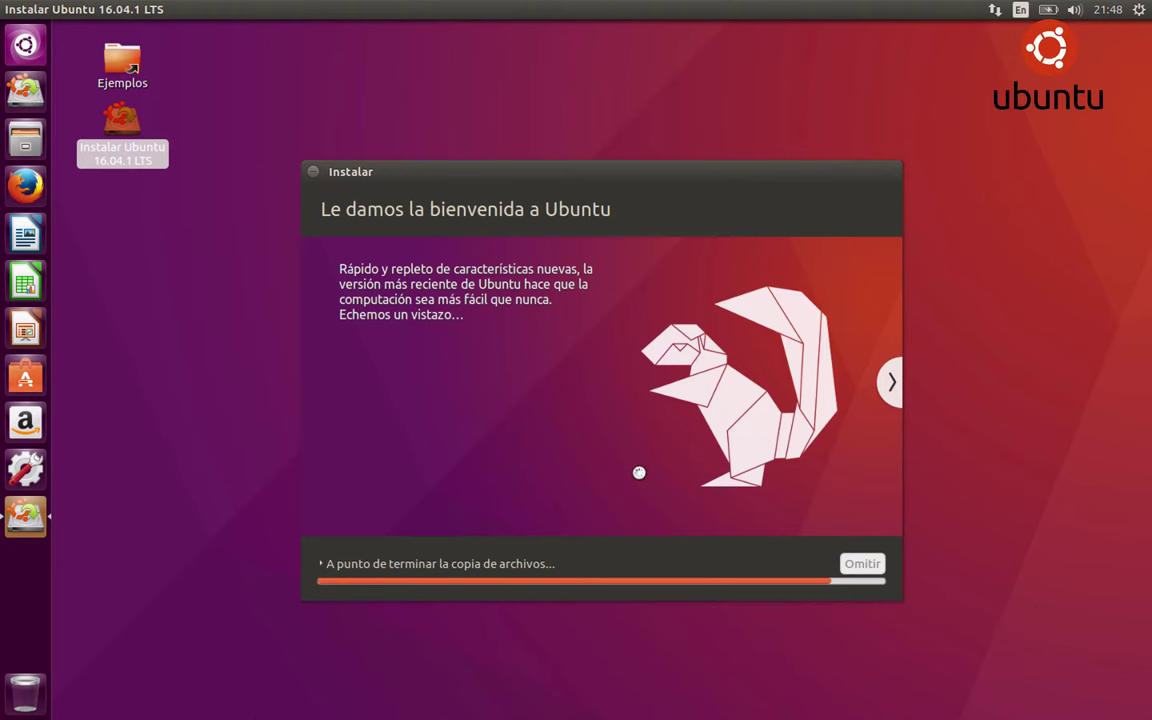
Show the installation details, then choose Reiniciar ahora once installation finishes
left_click(321, 563)
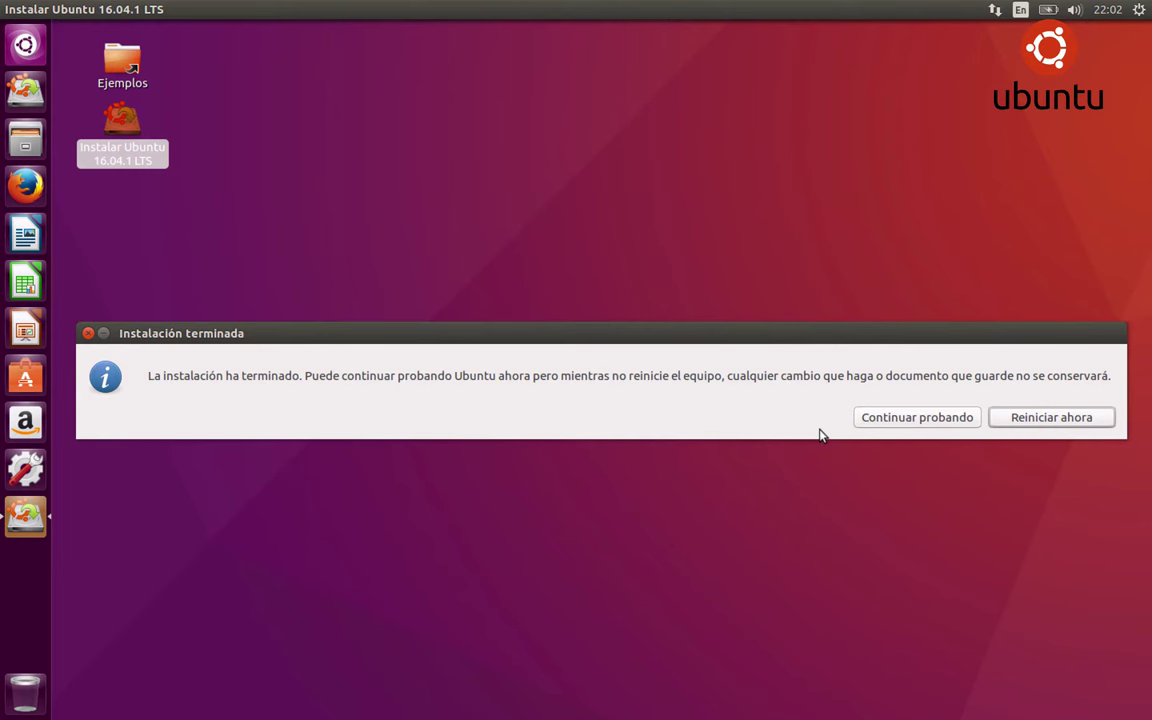
left_click(1047, 422)
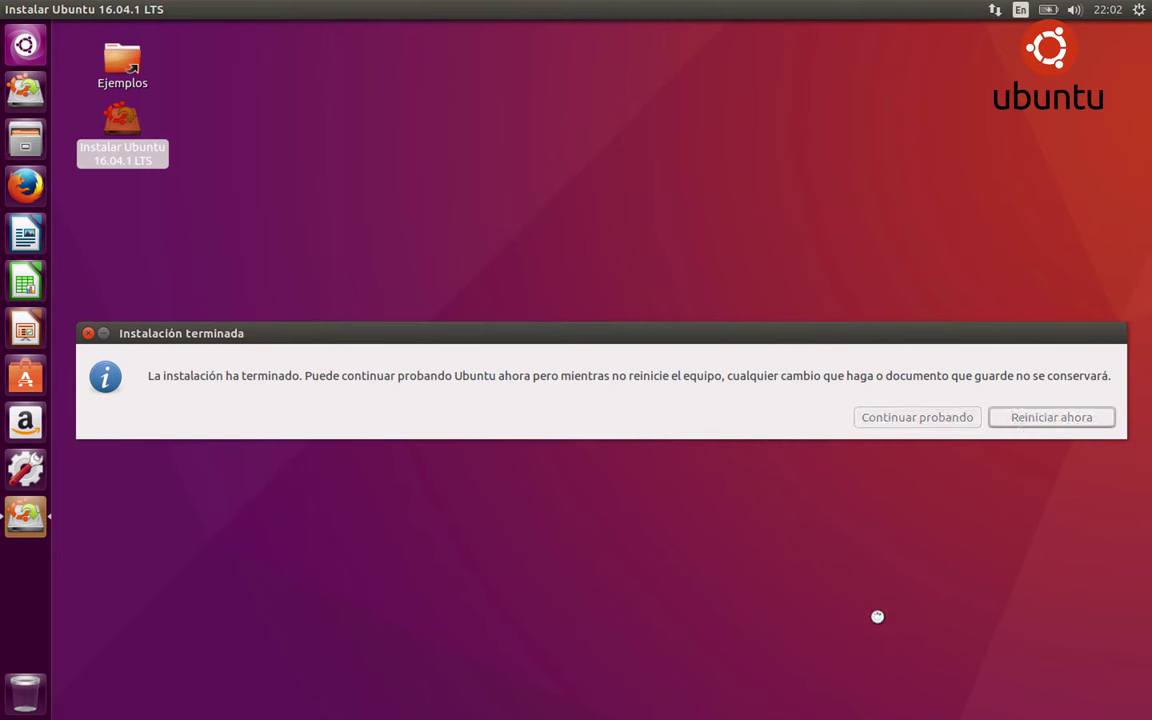